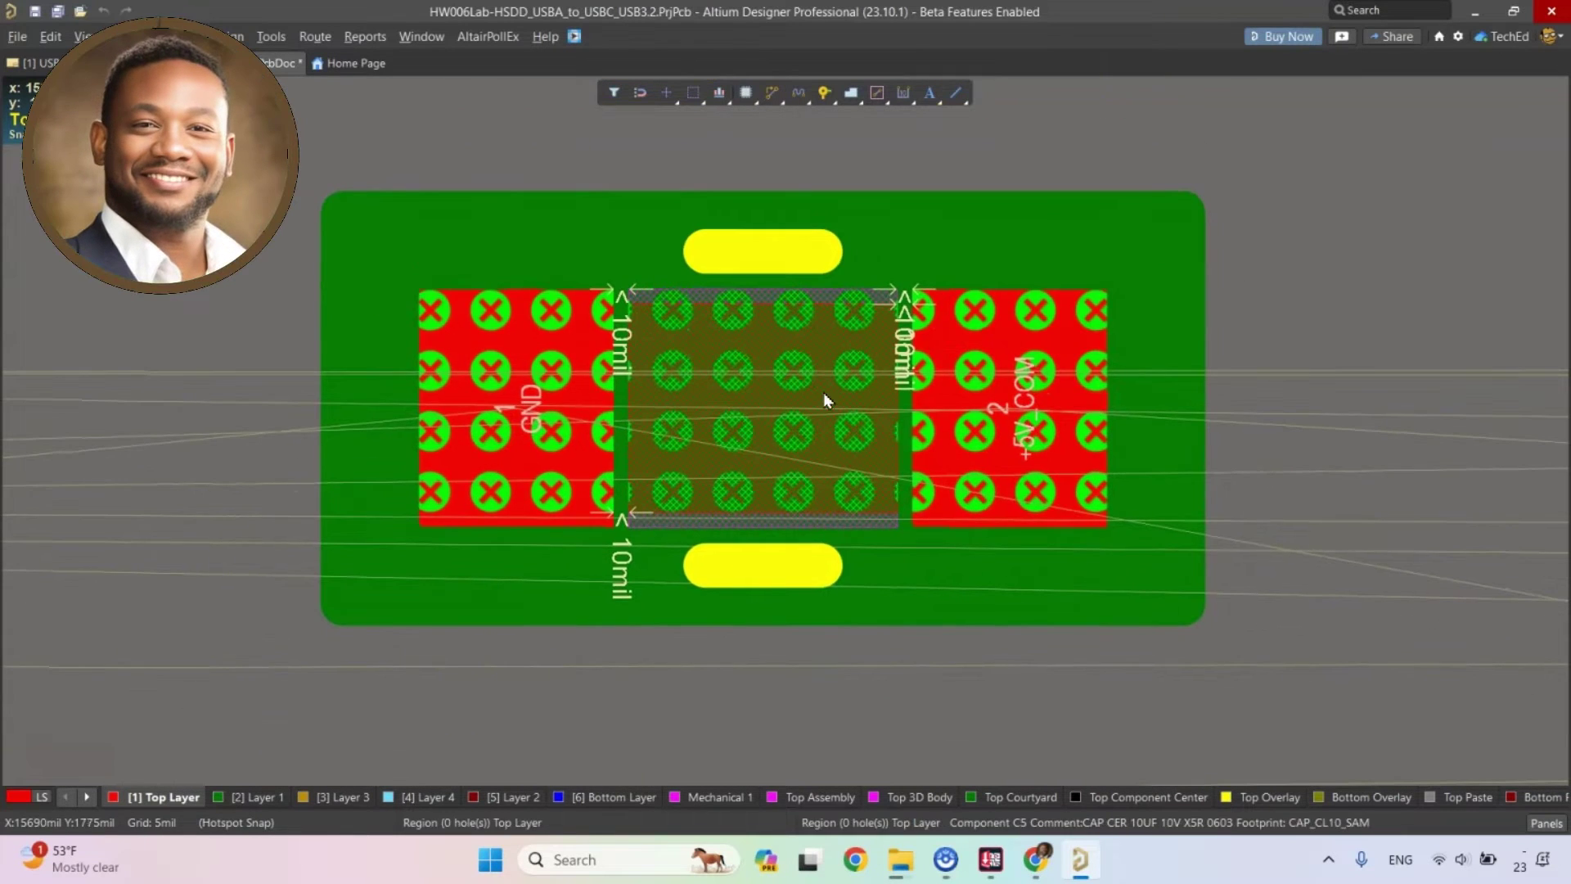
Clear the GND pad selection and review the design rules editor, closing it unchanged.
scroll(826, 385, "up", 3, "ctrl")
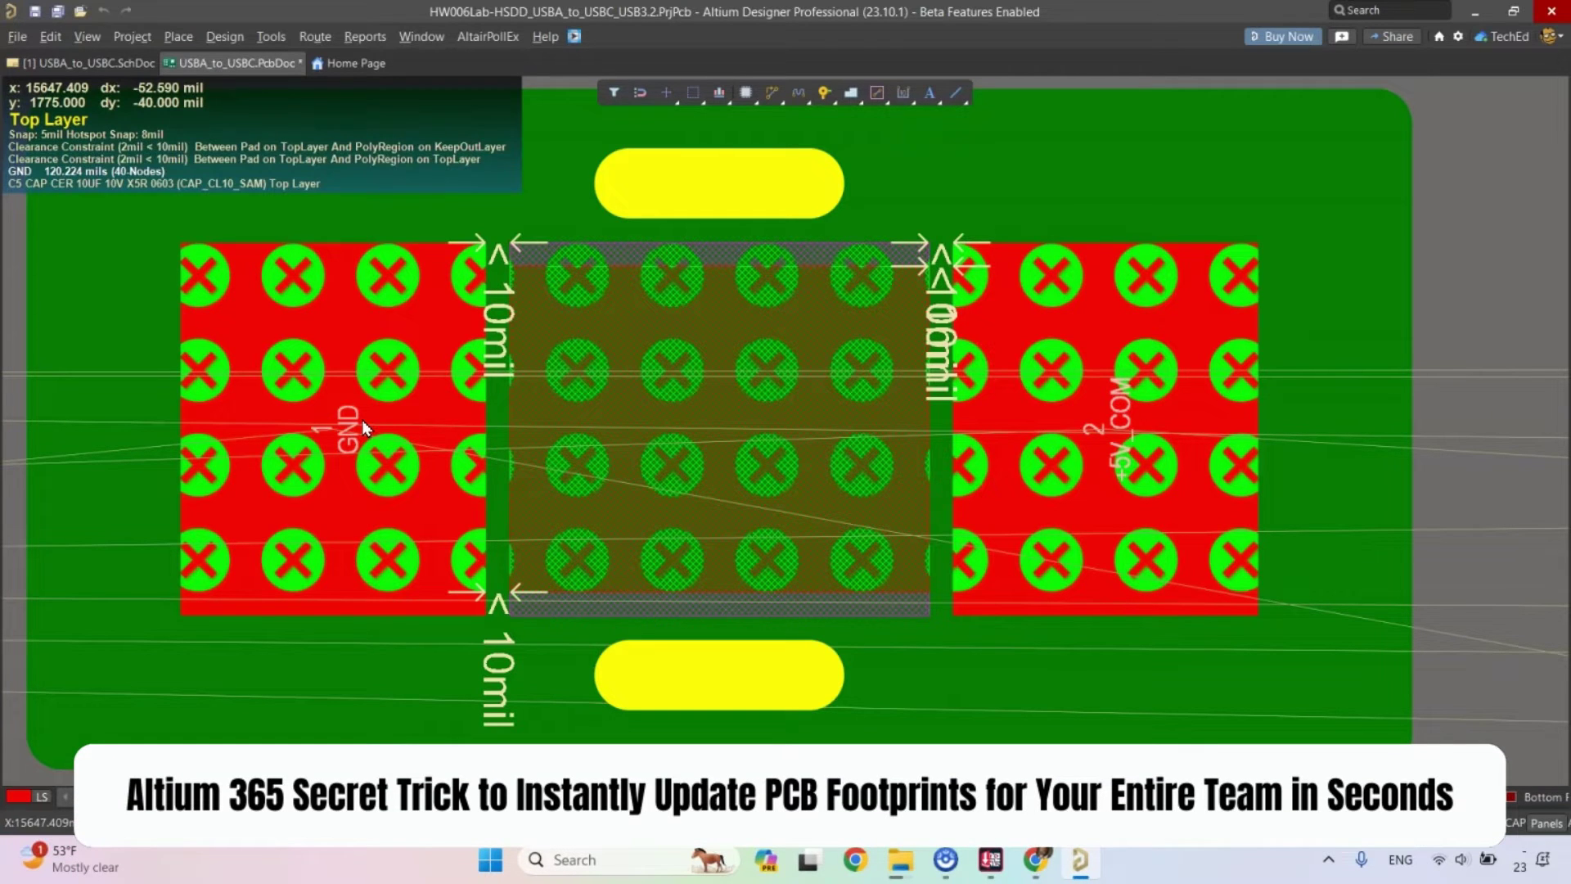
scroll(509, 428, "down", 3, "ctrl")
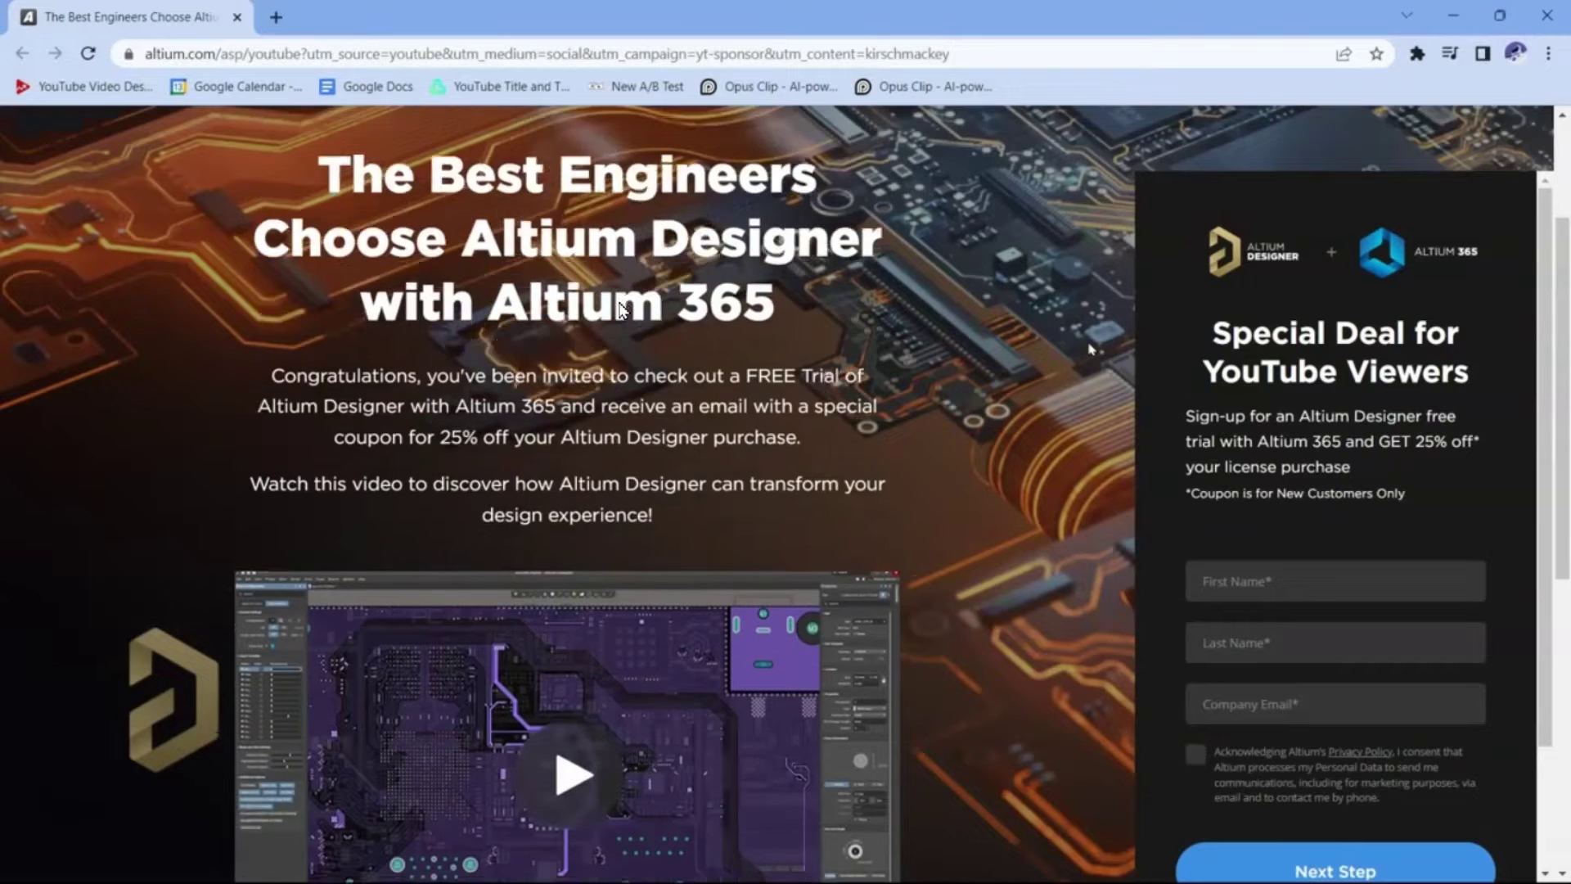
scroll(619, 310, "down", 1)
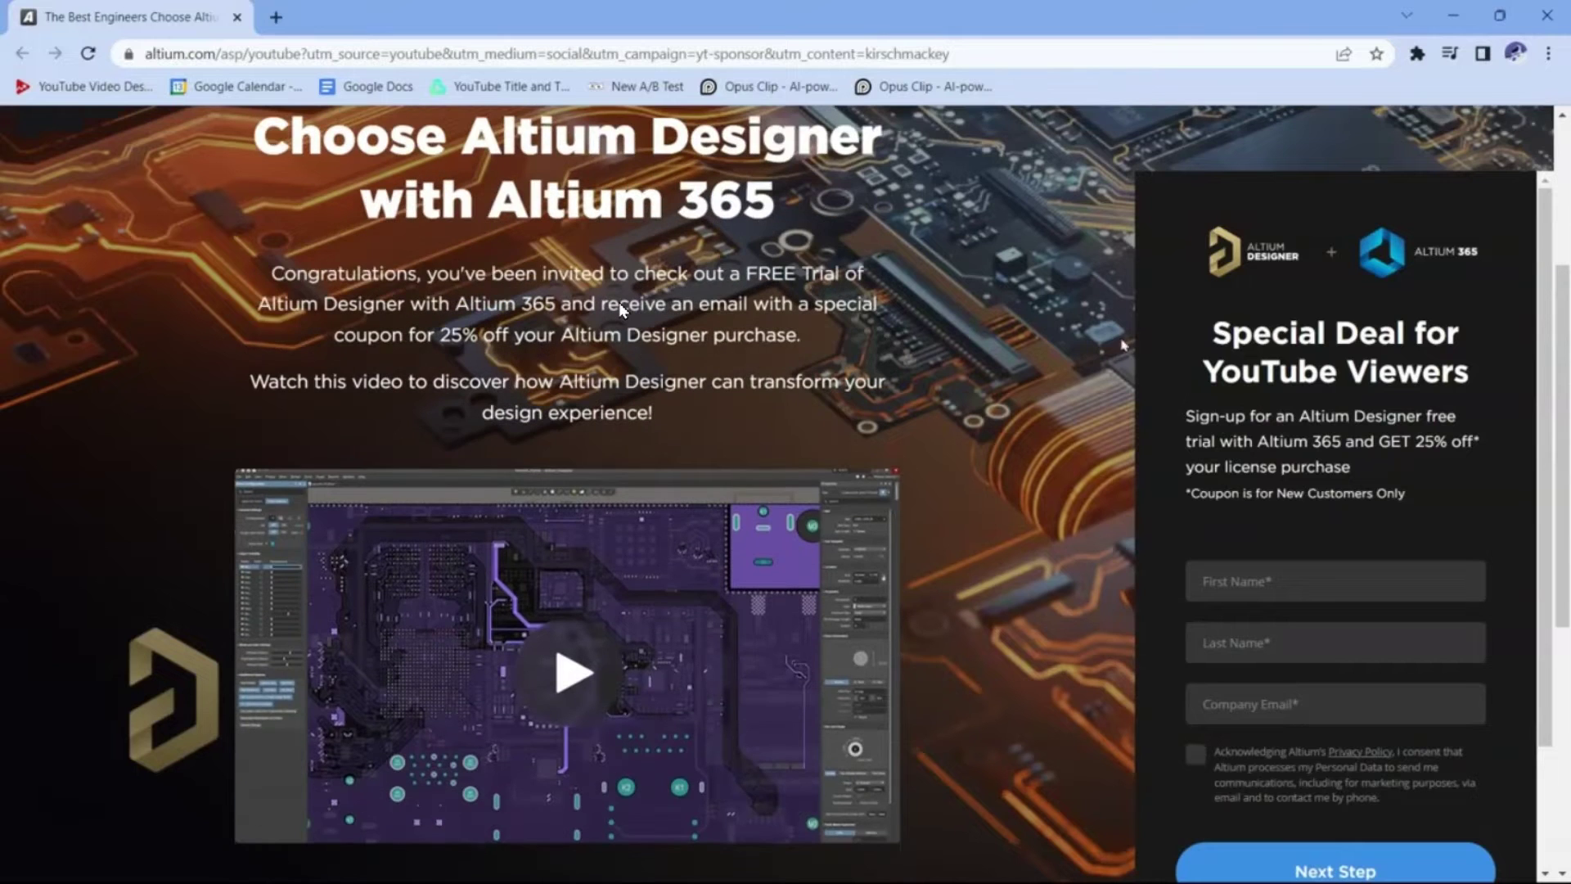
scroll(1444, 454, "down", 2)
scroll(1201, 148, "down", 5)
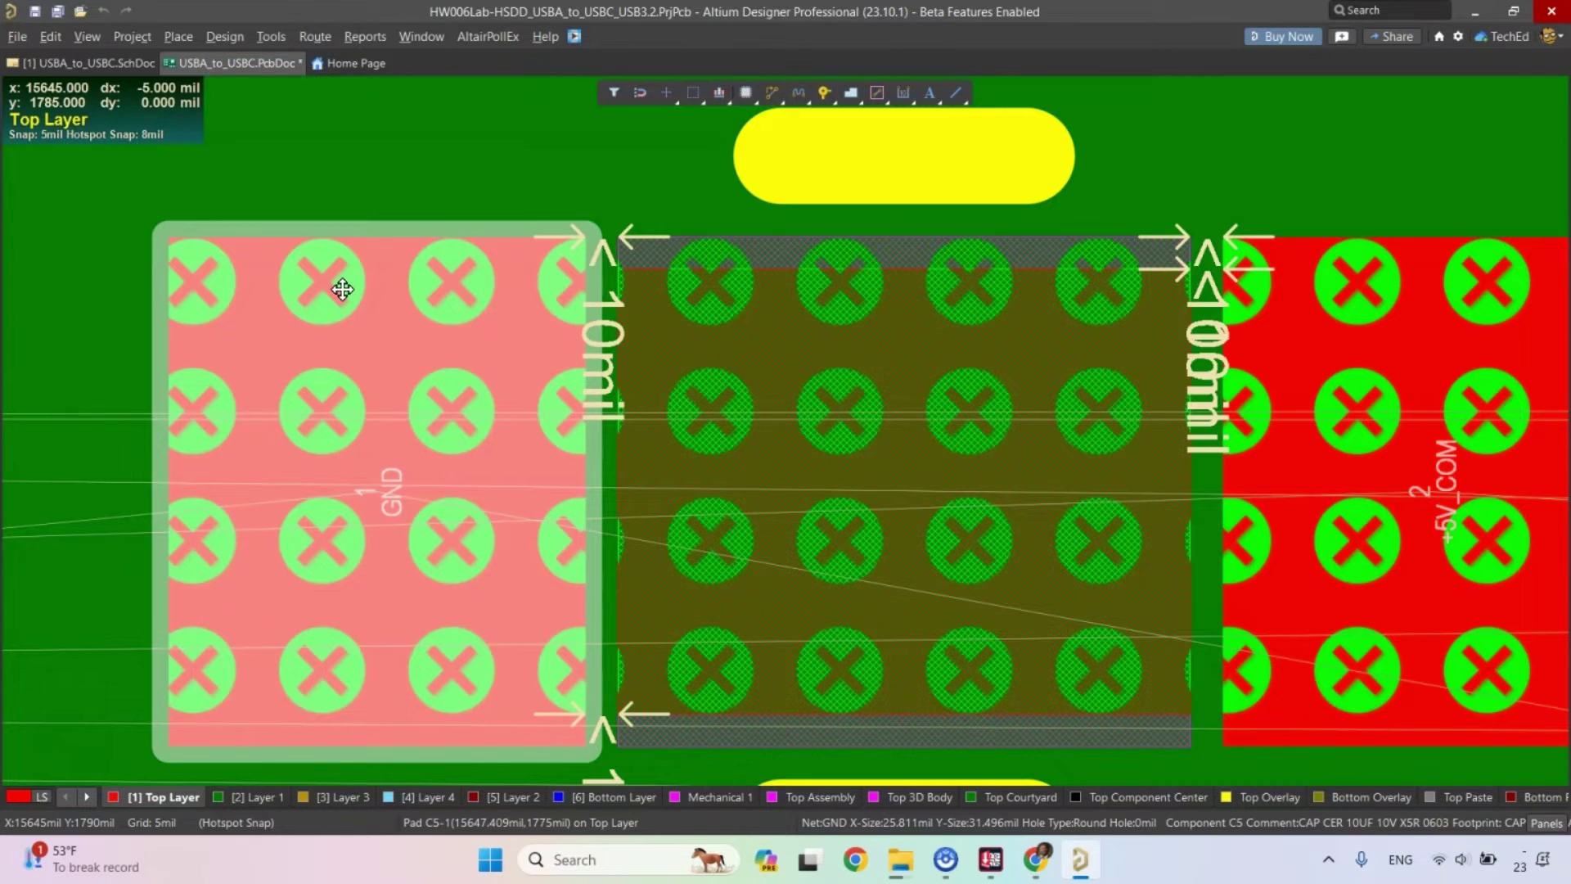
scroll(342, 288, "down", 2, "ctrl")
scroll(804, 150, "down", 2, "ctrl")
left_click(782, 170)
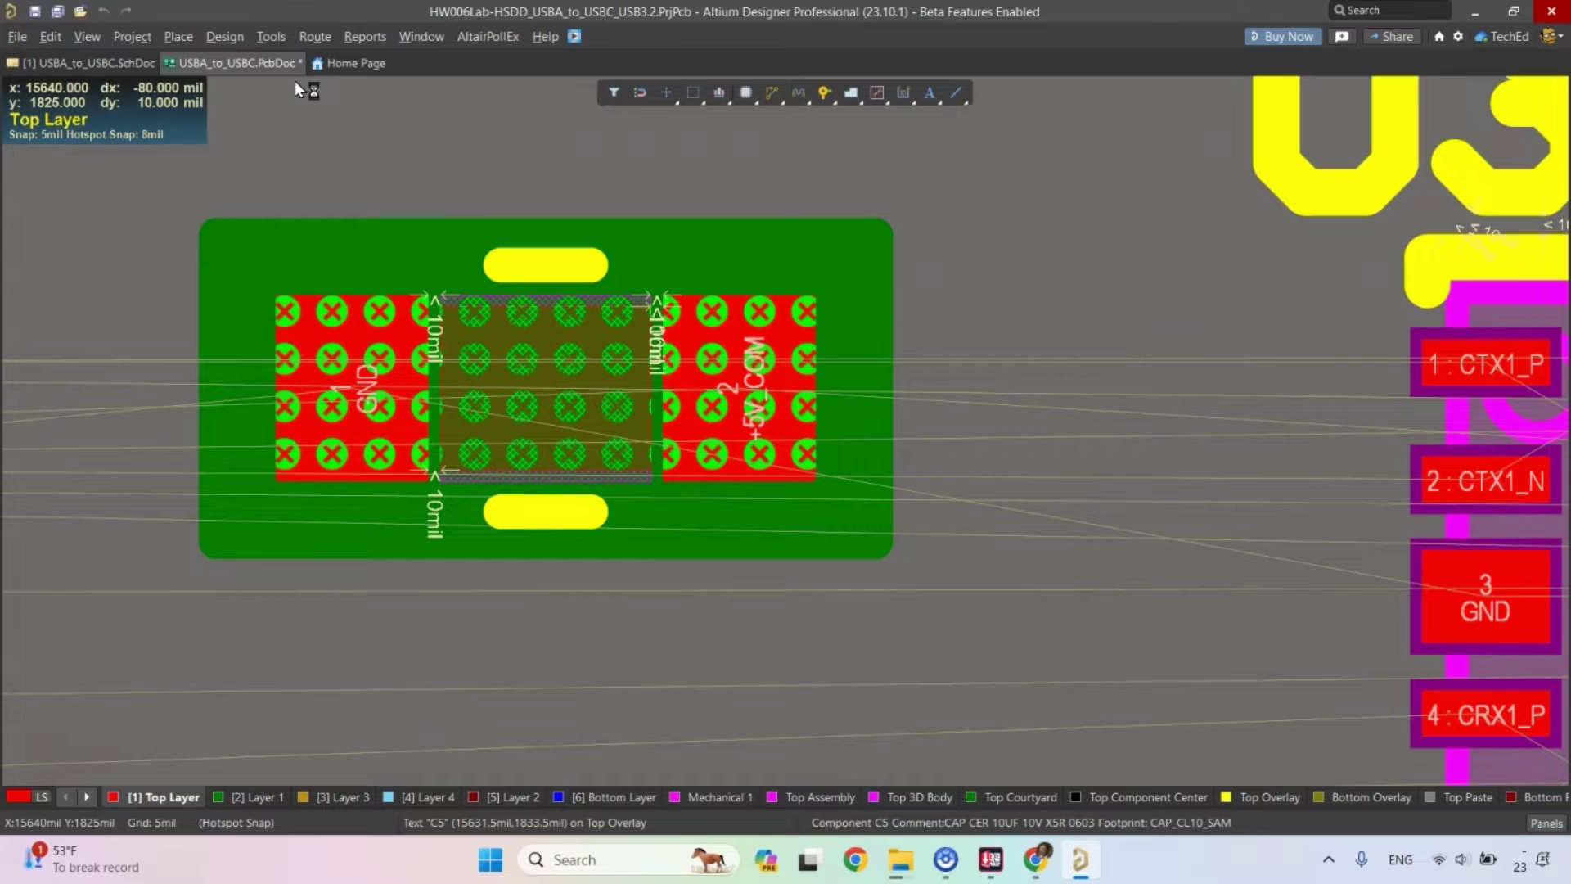
left_click(225, 36)
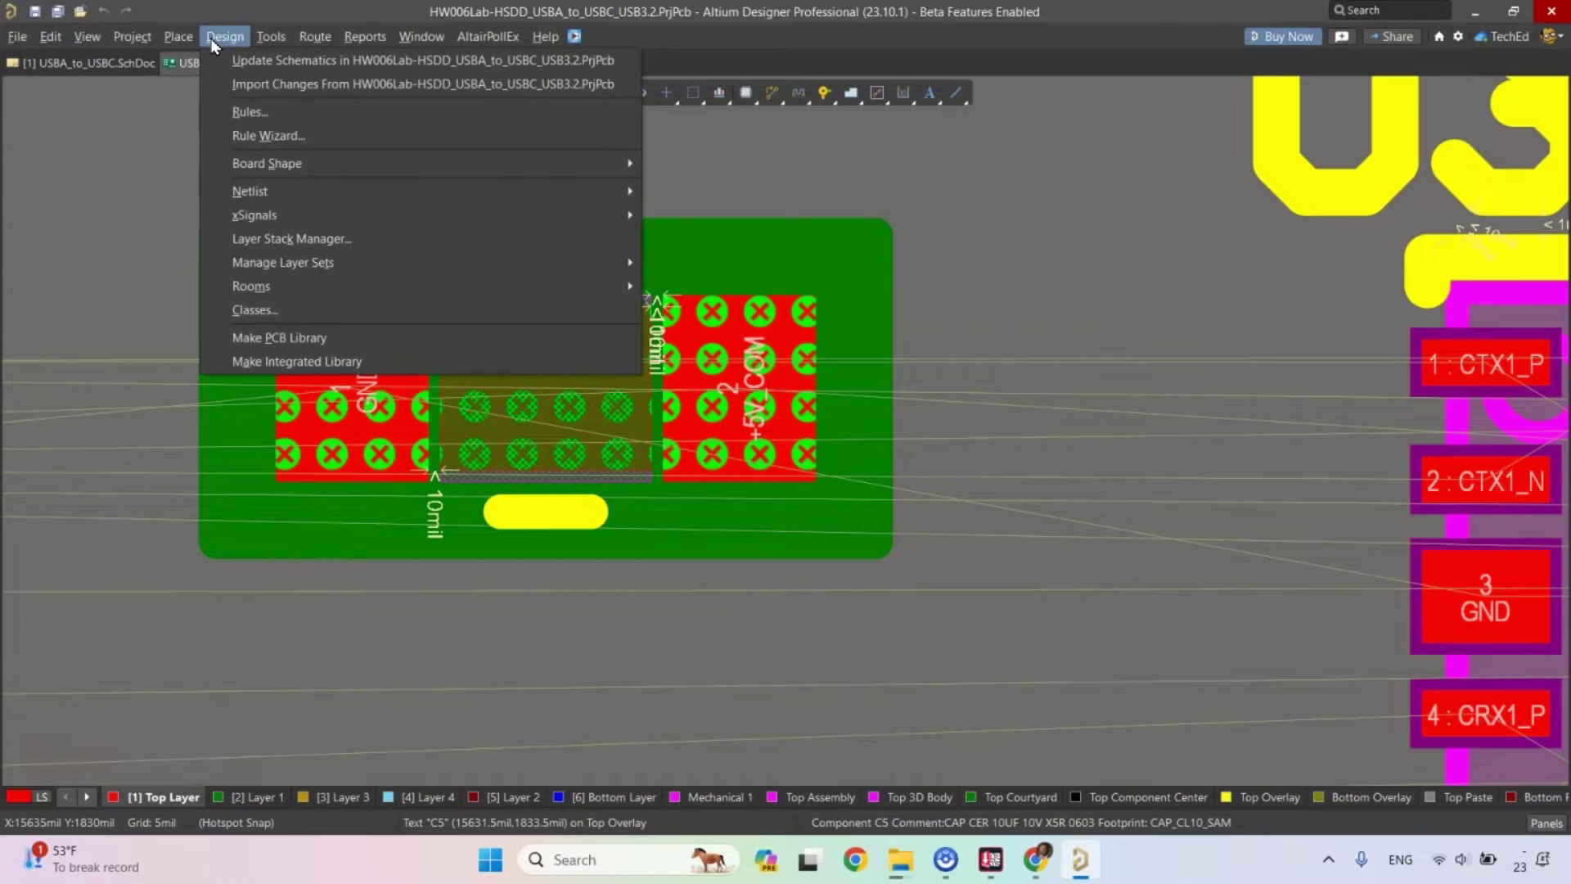
left_click(279, 112)
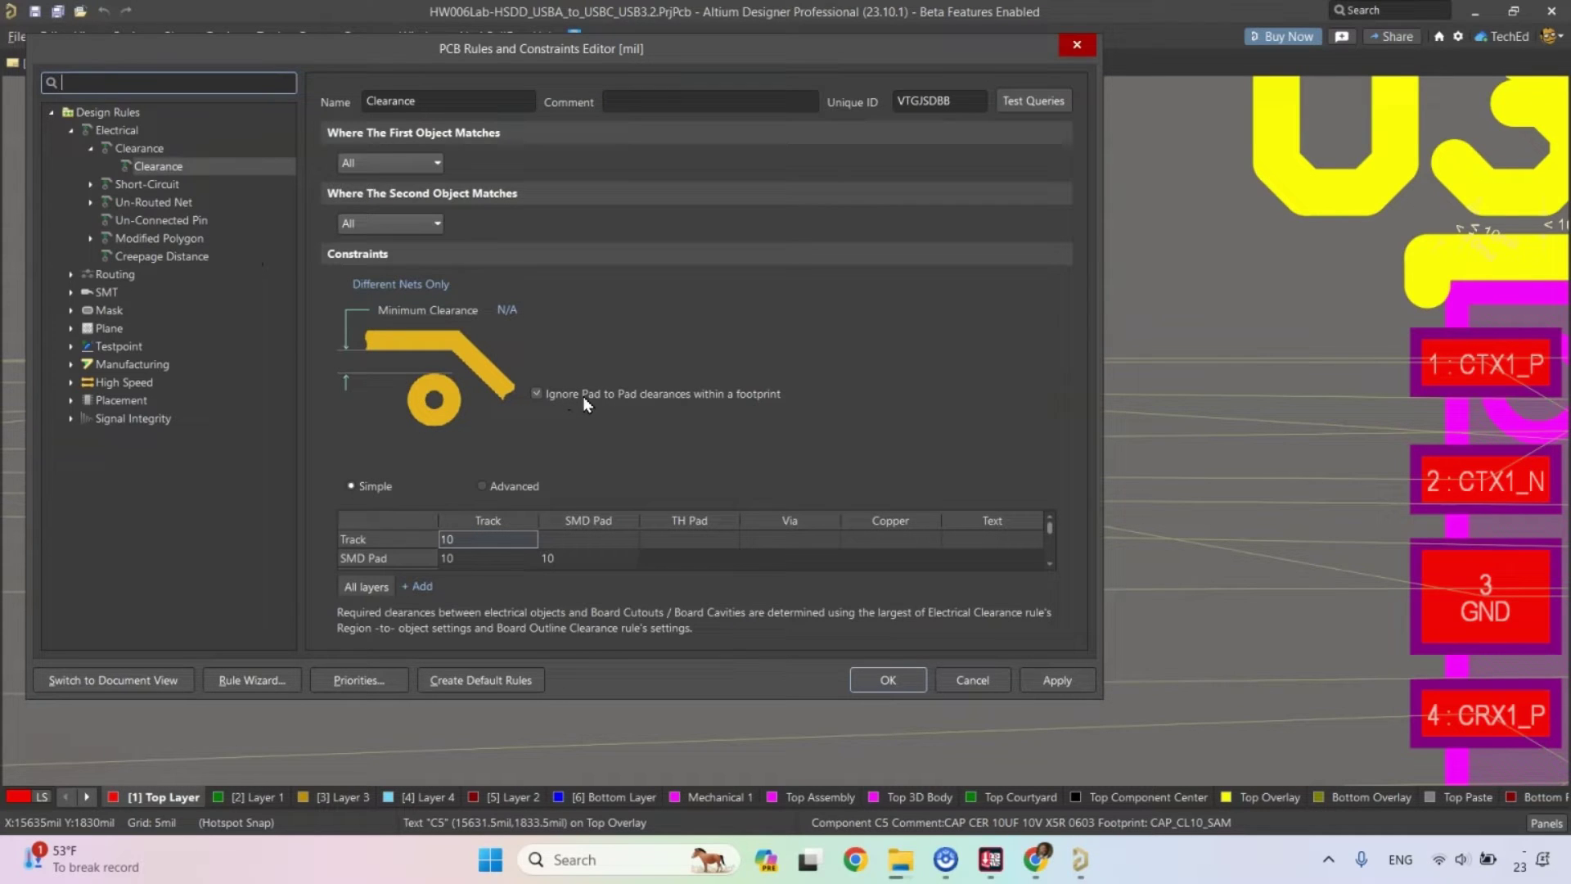
left_click(979, 680)
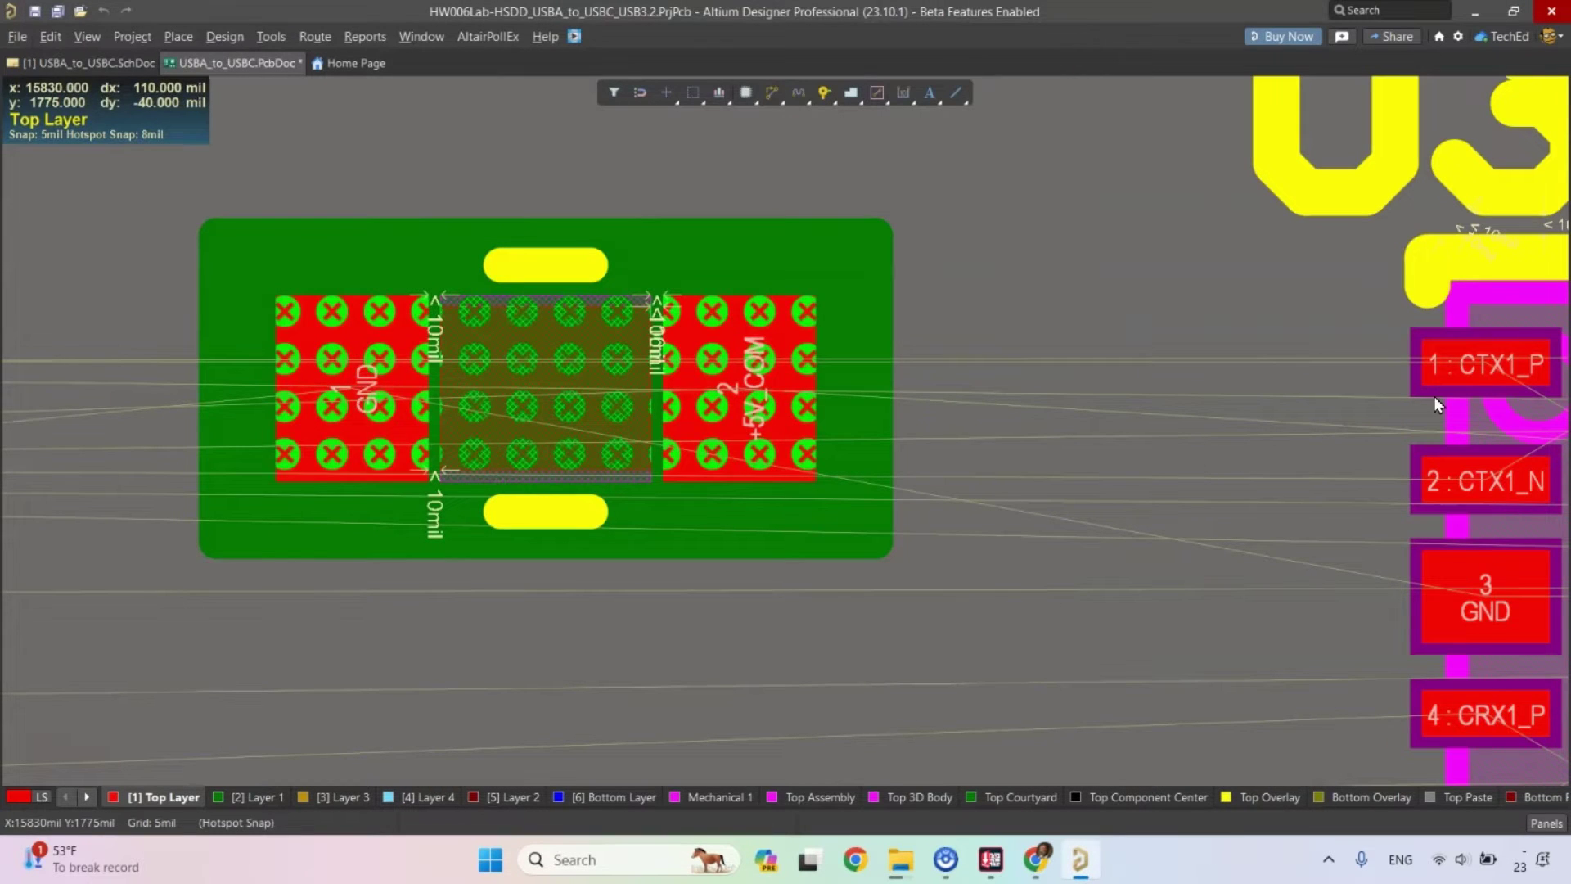
Centre U3 and C5, select C5, and show its component in the server Explorer.
scroll(1445, 384, "down", 2, "ctrl")
right_click_drag(1445, 384, 1099, 374)
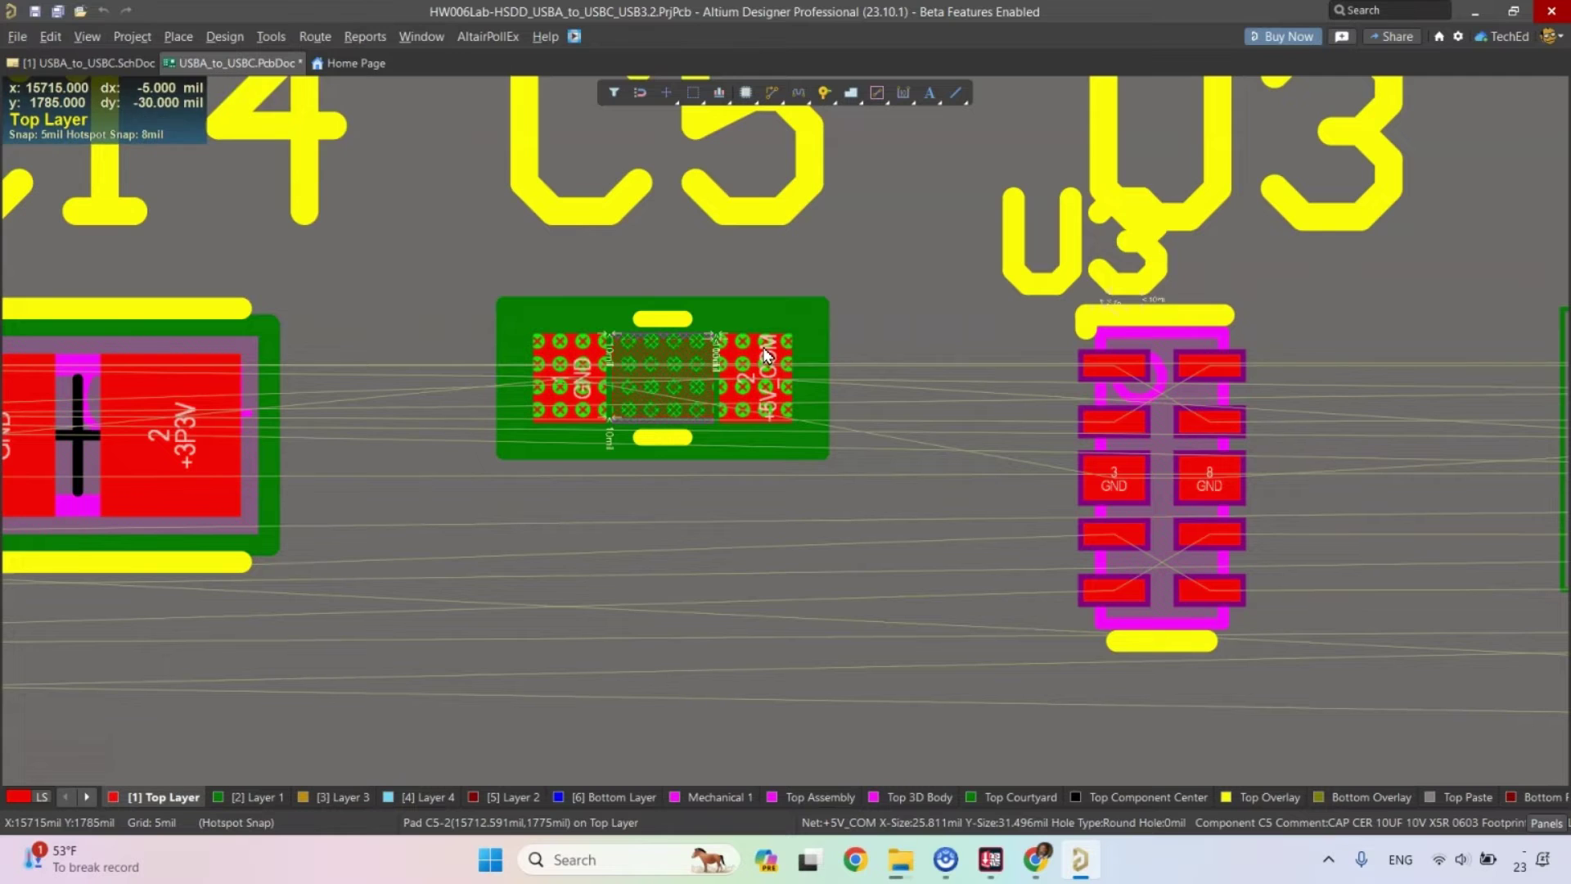
scroll(767, 354, "up", 3, "ctrl")
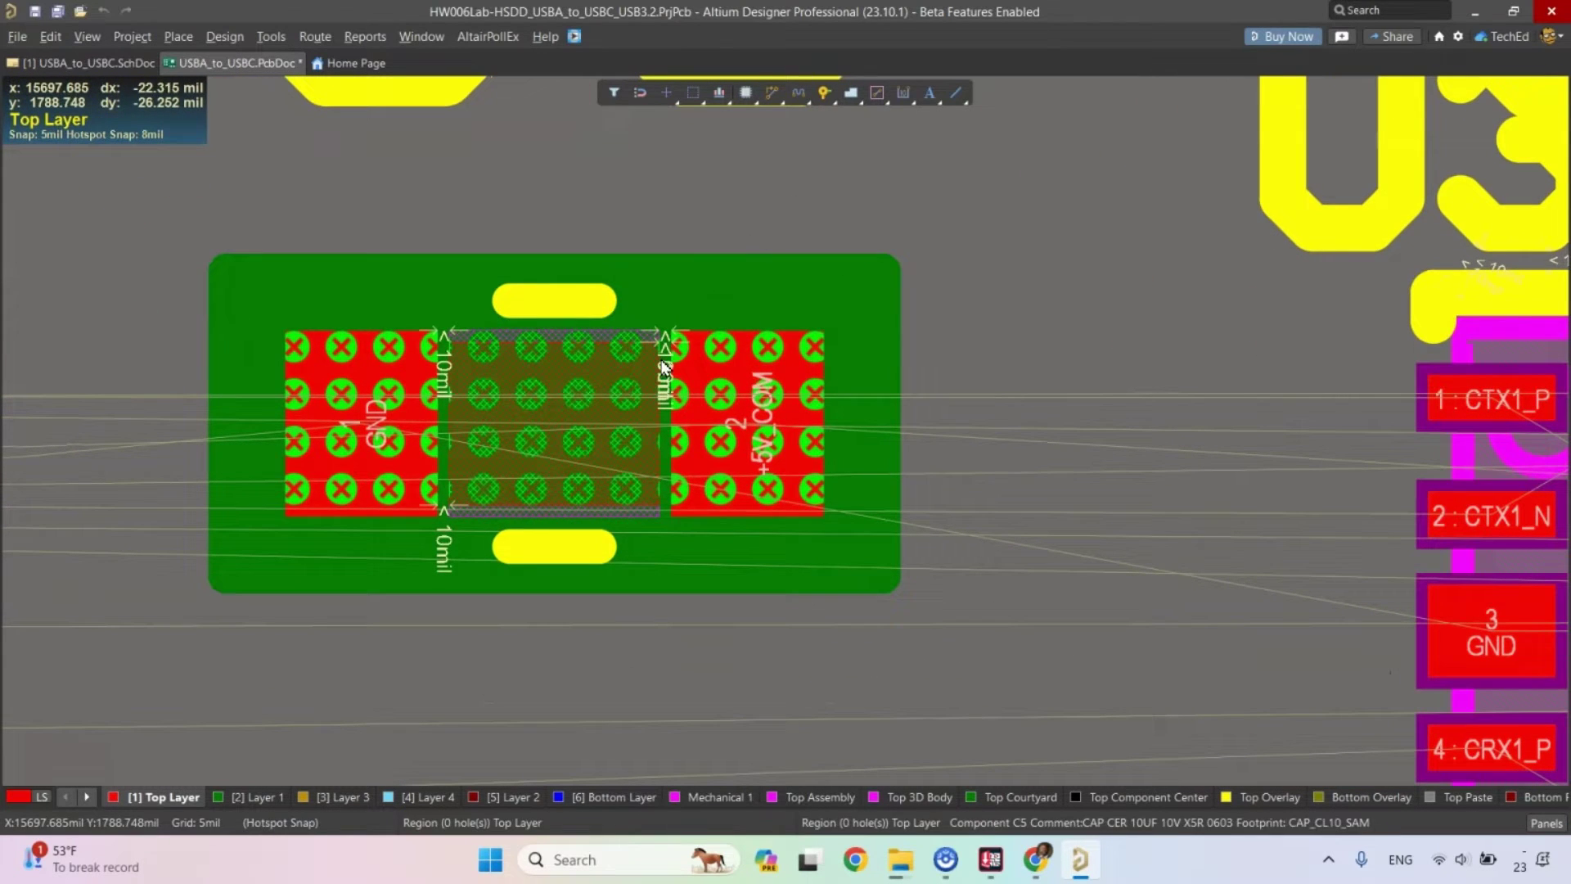
left_click(693, 293)
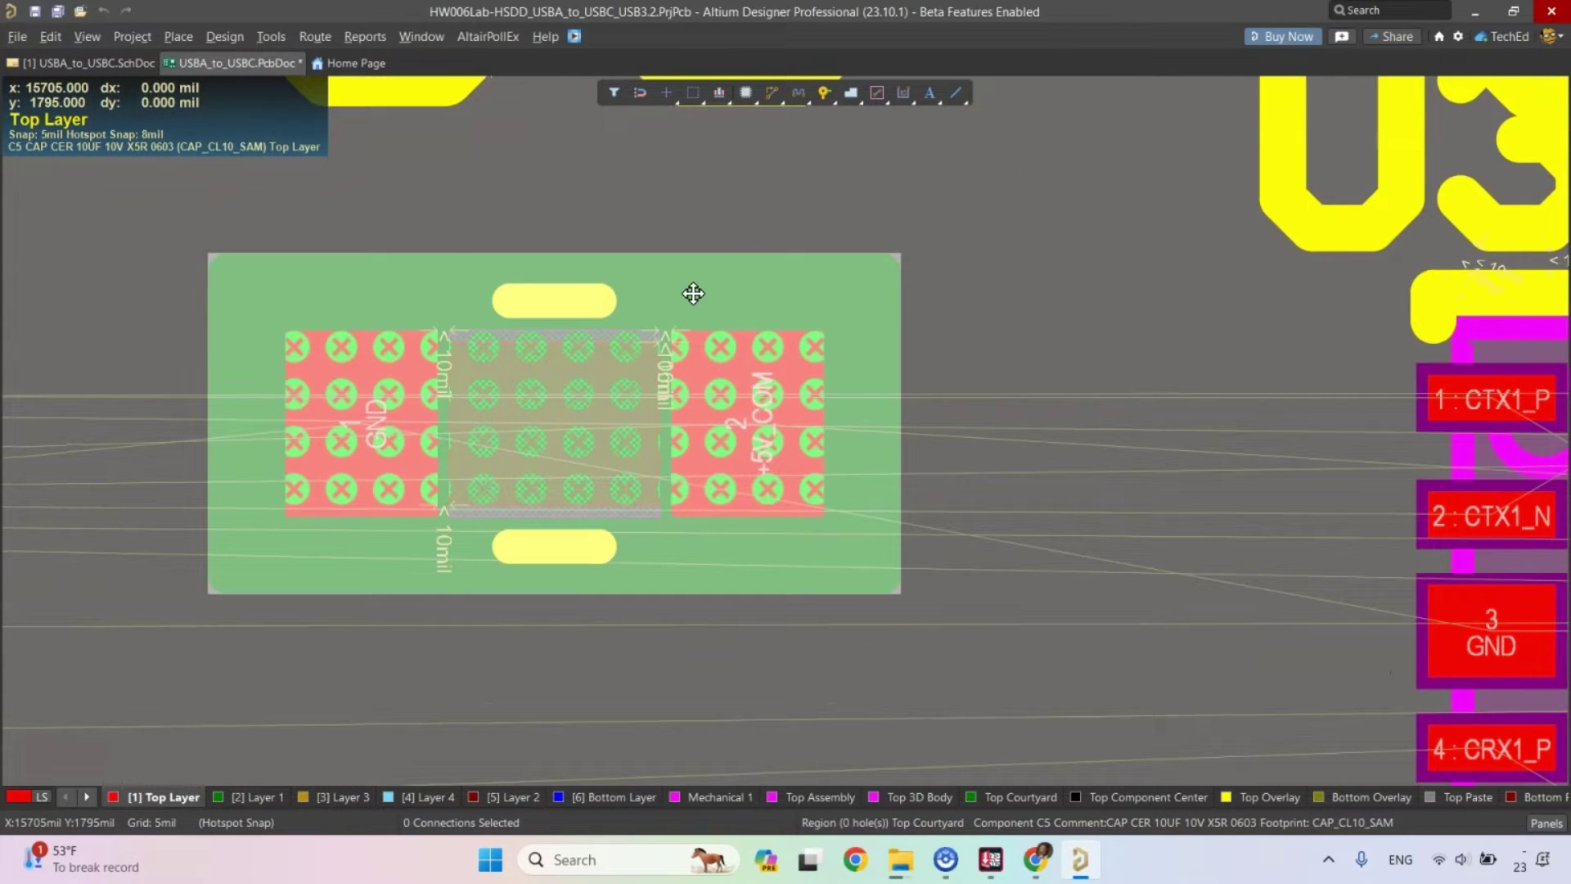
left_click(787, 201)
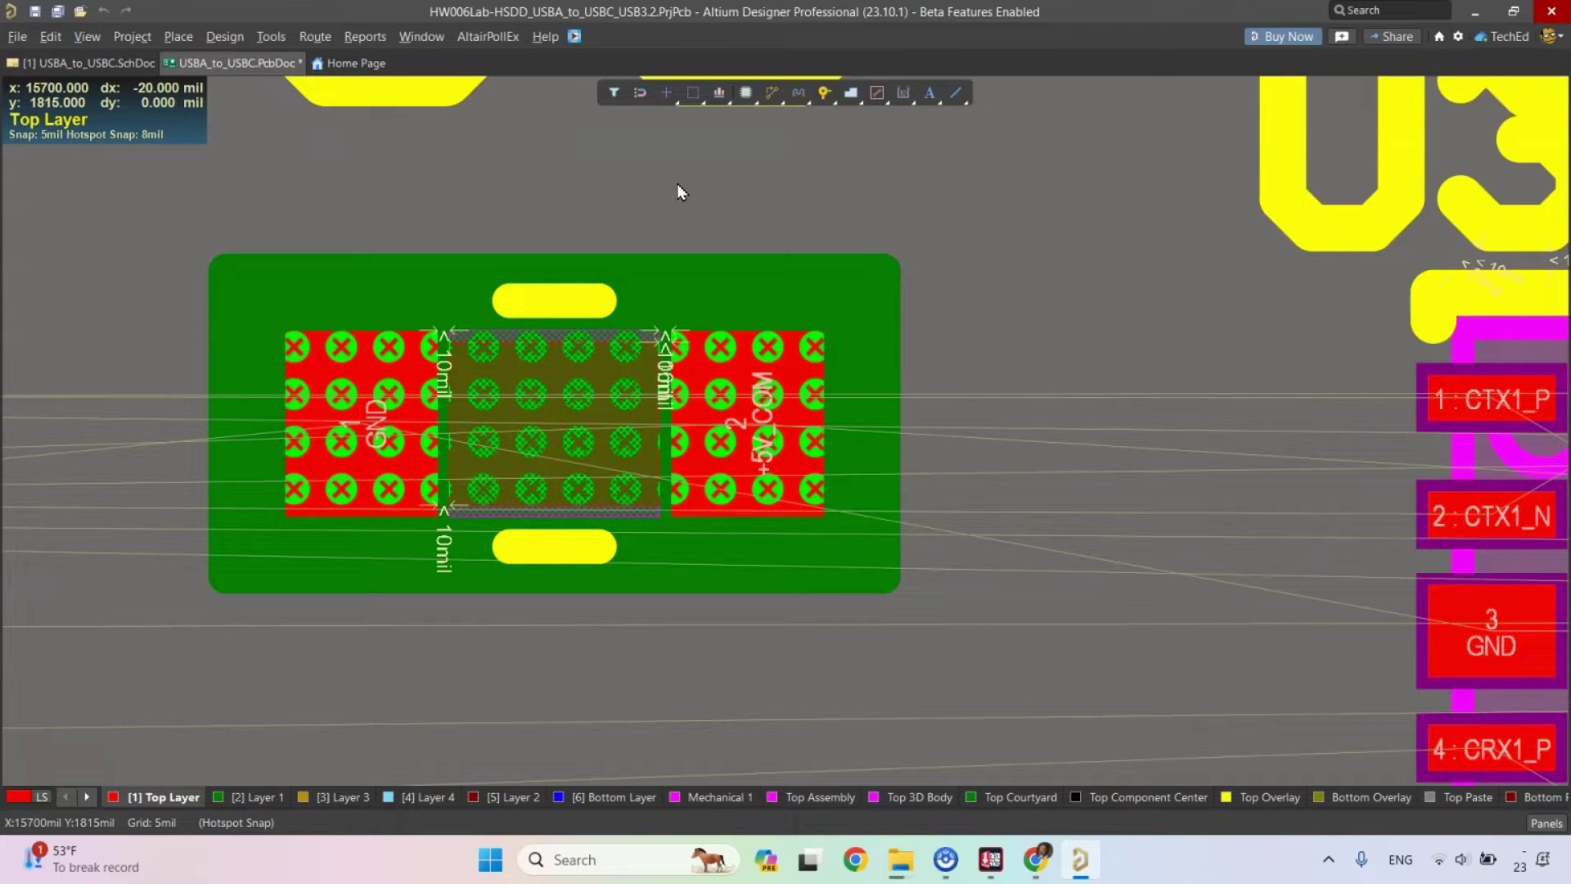
left_click(714, 290)
right_click(750, 302)
mouse_move(890, 422)
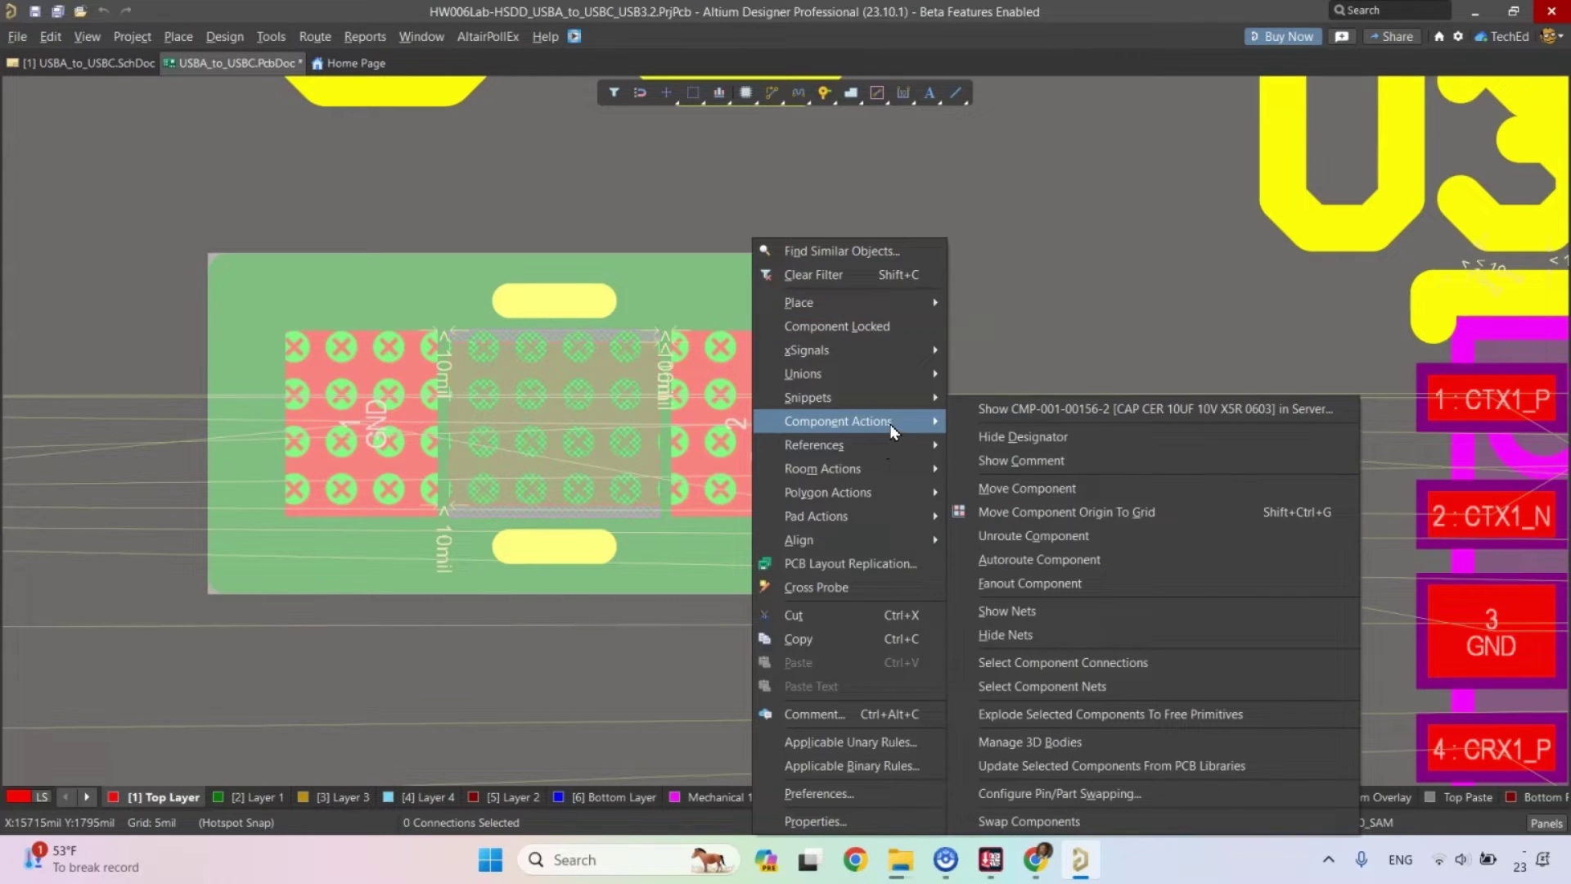
left_click(1048, 408)
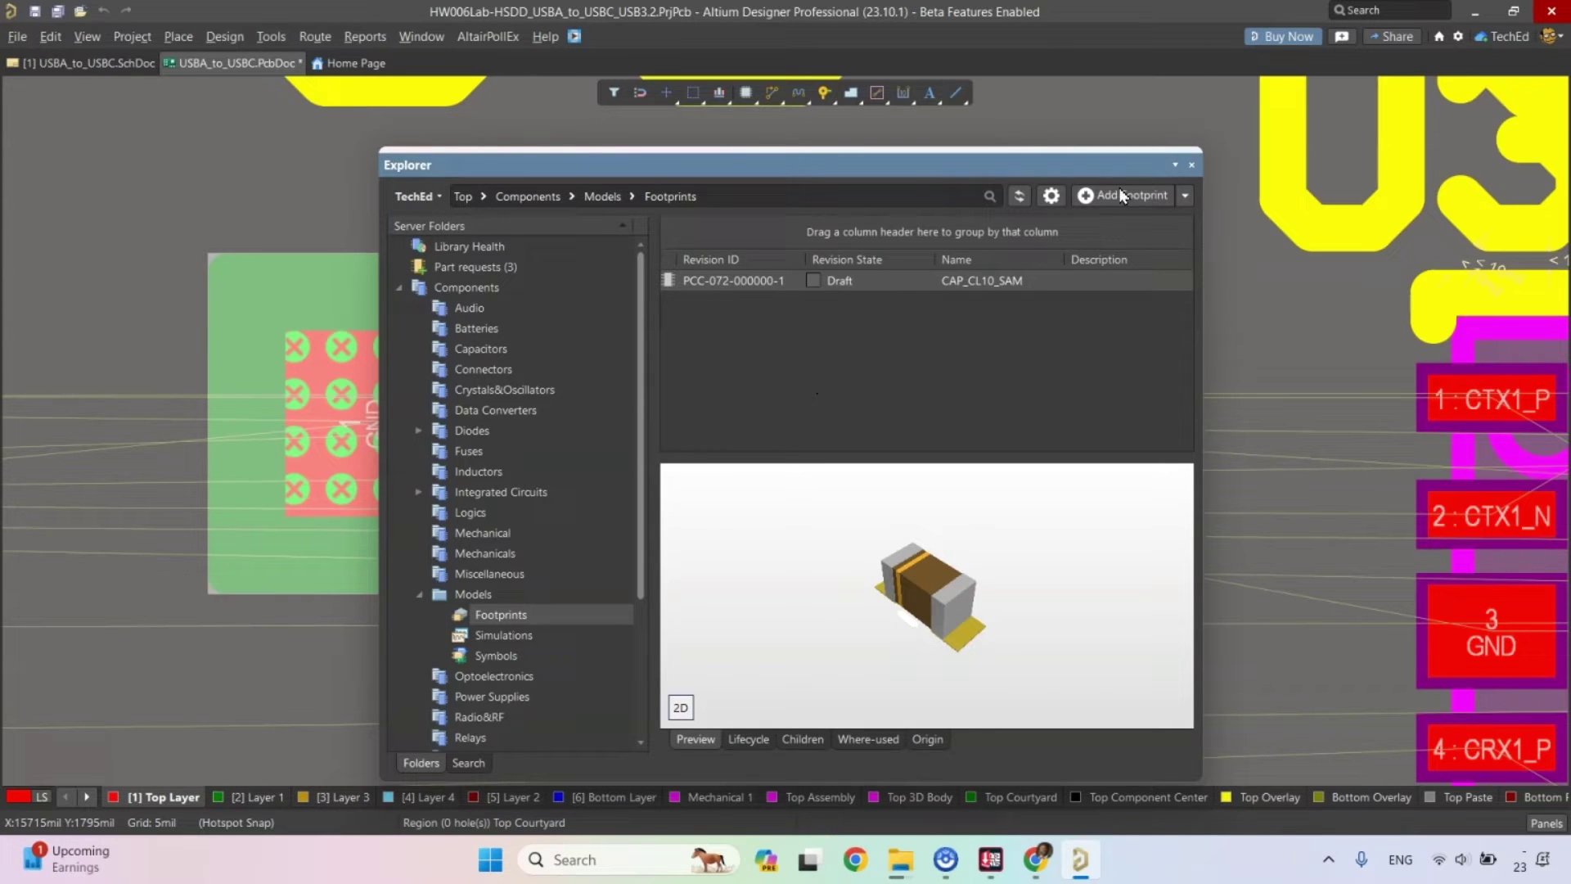
Enlarge the Explorer and open the CAP_CL10_SAM footprint revision for editing.
left_click_drag(1199, 164, 1420, 127)
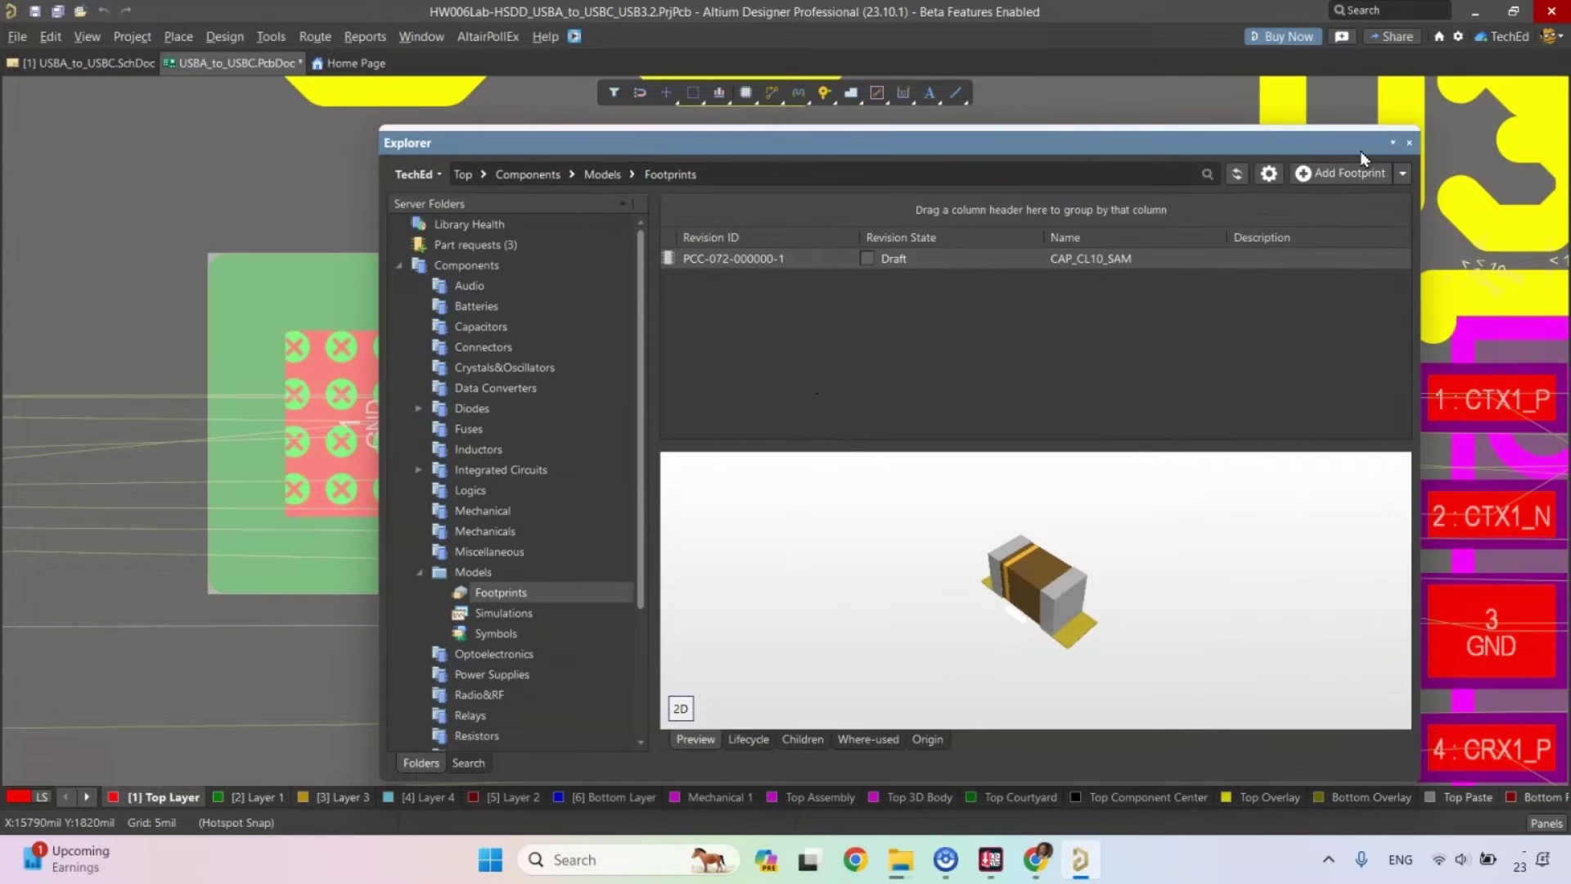
left_click(761, 260)
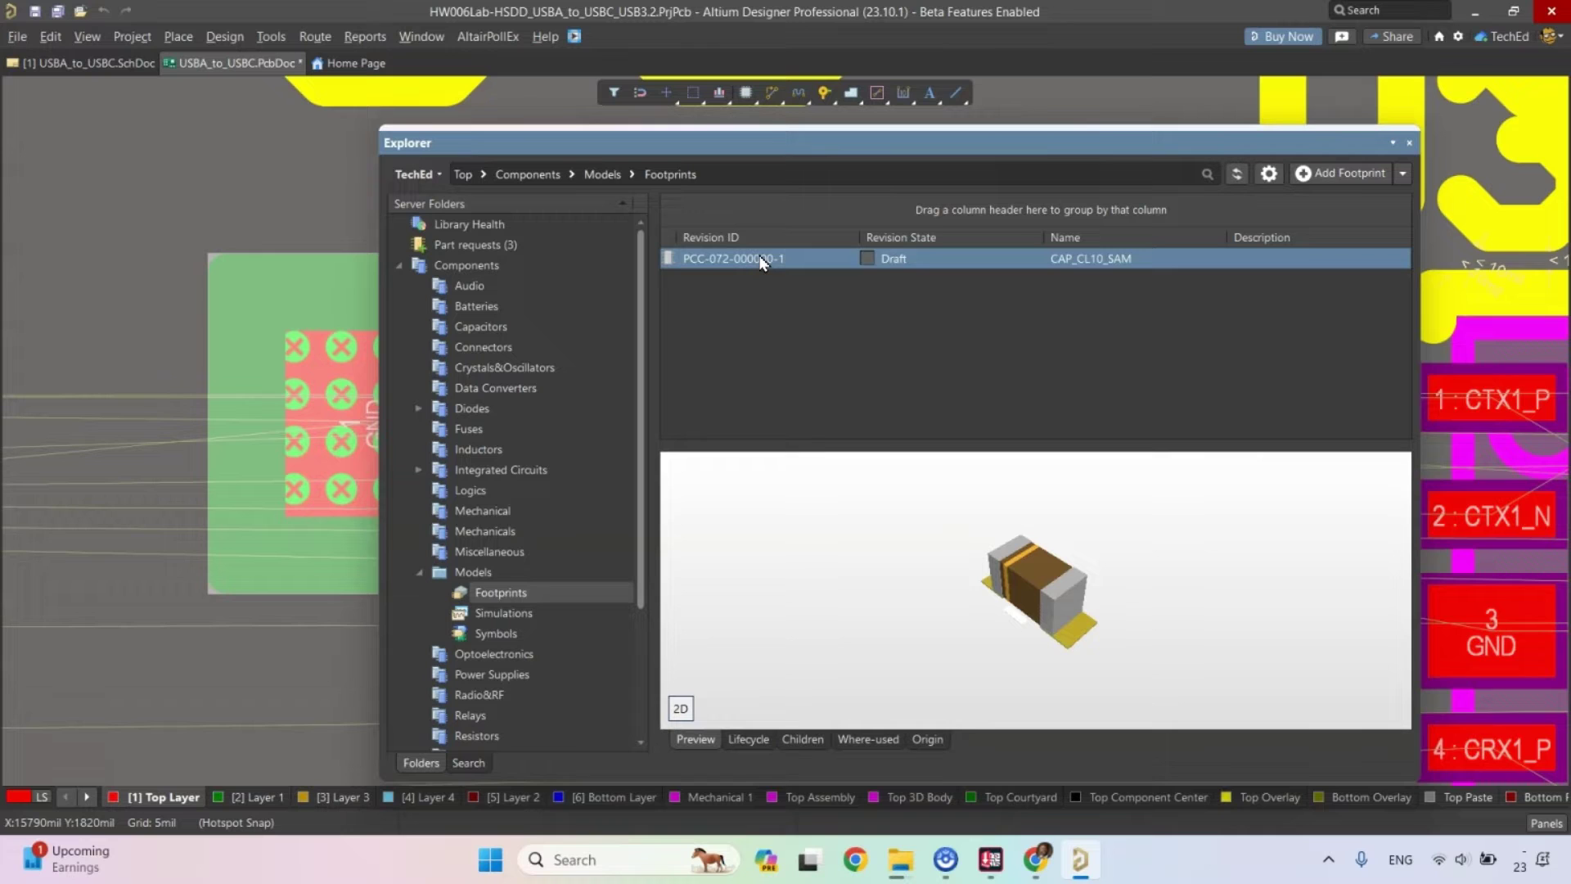
right_click(761, 261)
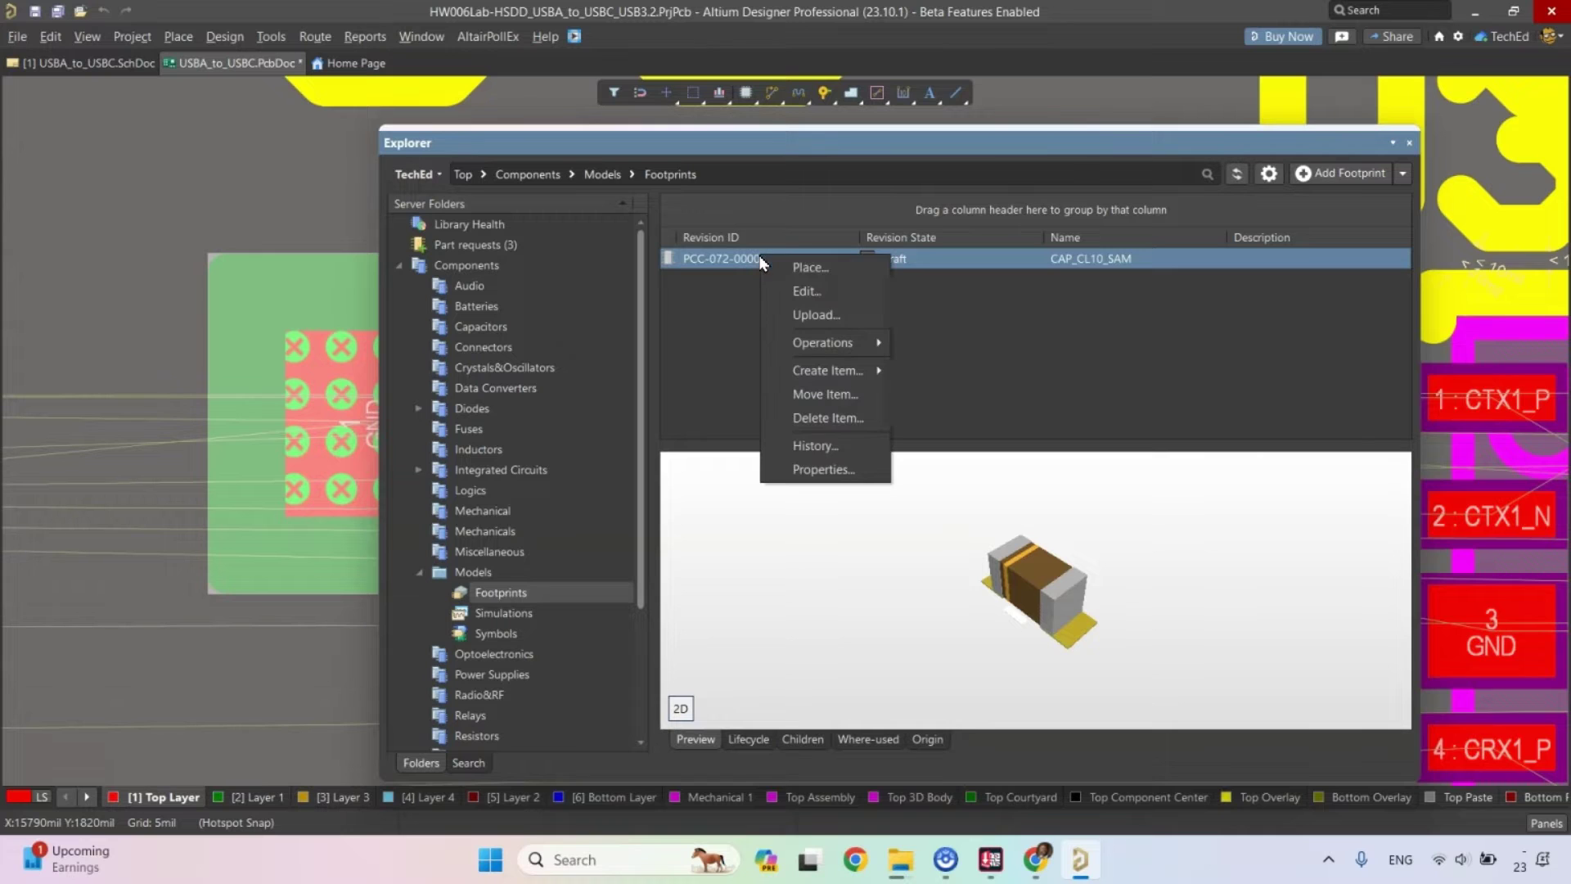
left_click(841, 293)
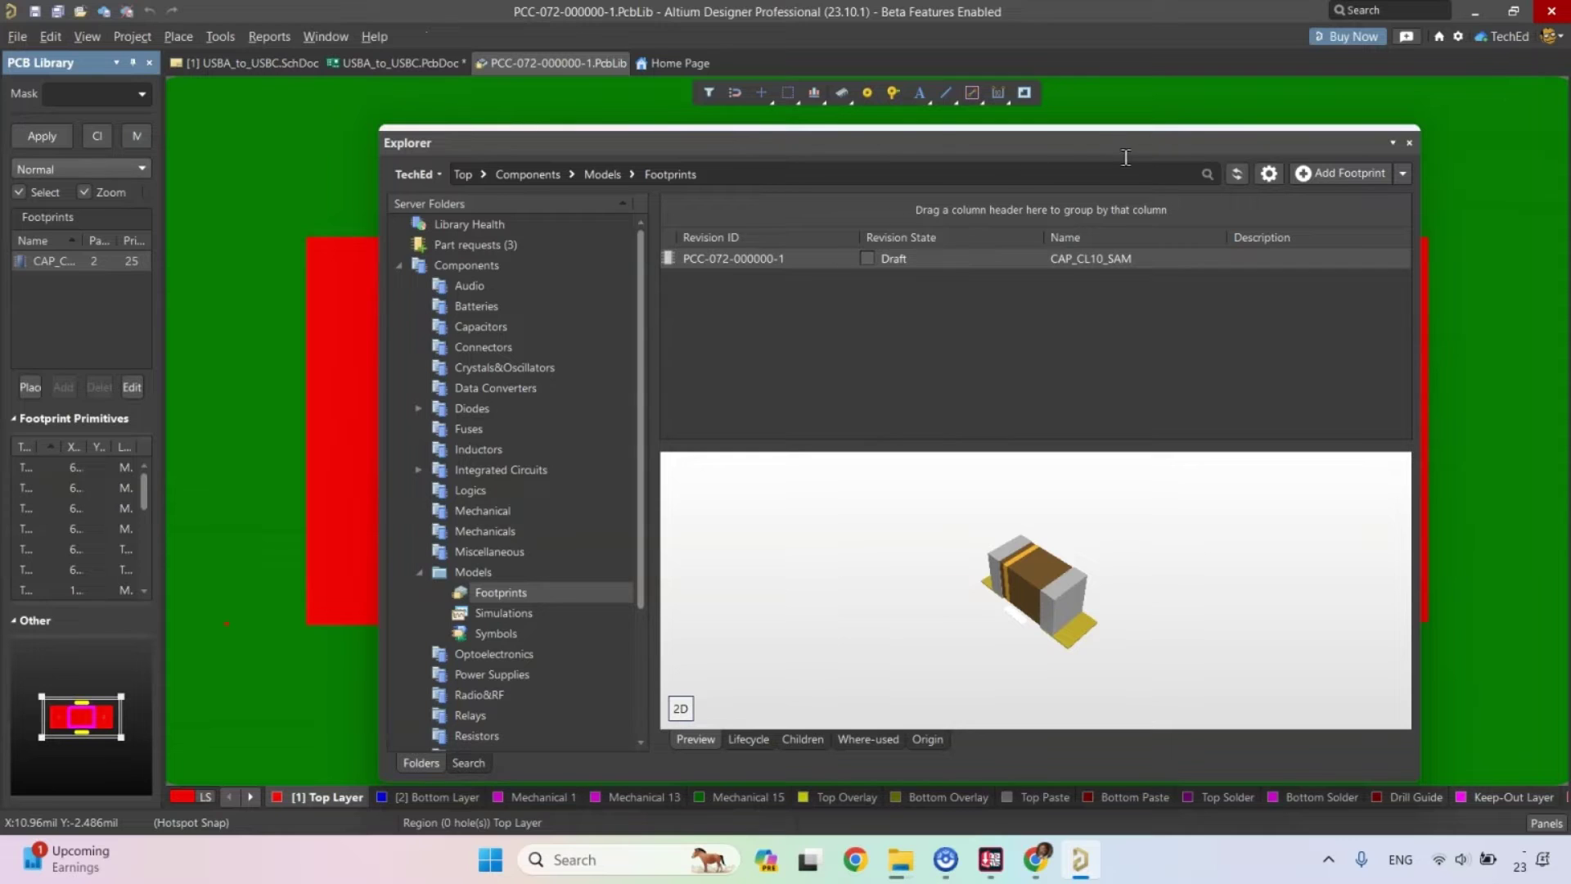
Dock the Explorer and widen the PCB Library panel to reveal the footprint.
left_click_drag(838, 141, 1406, 194)
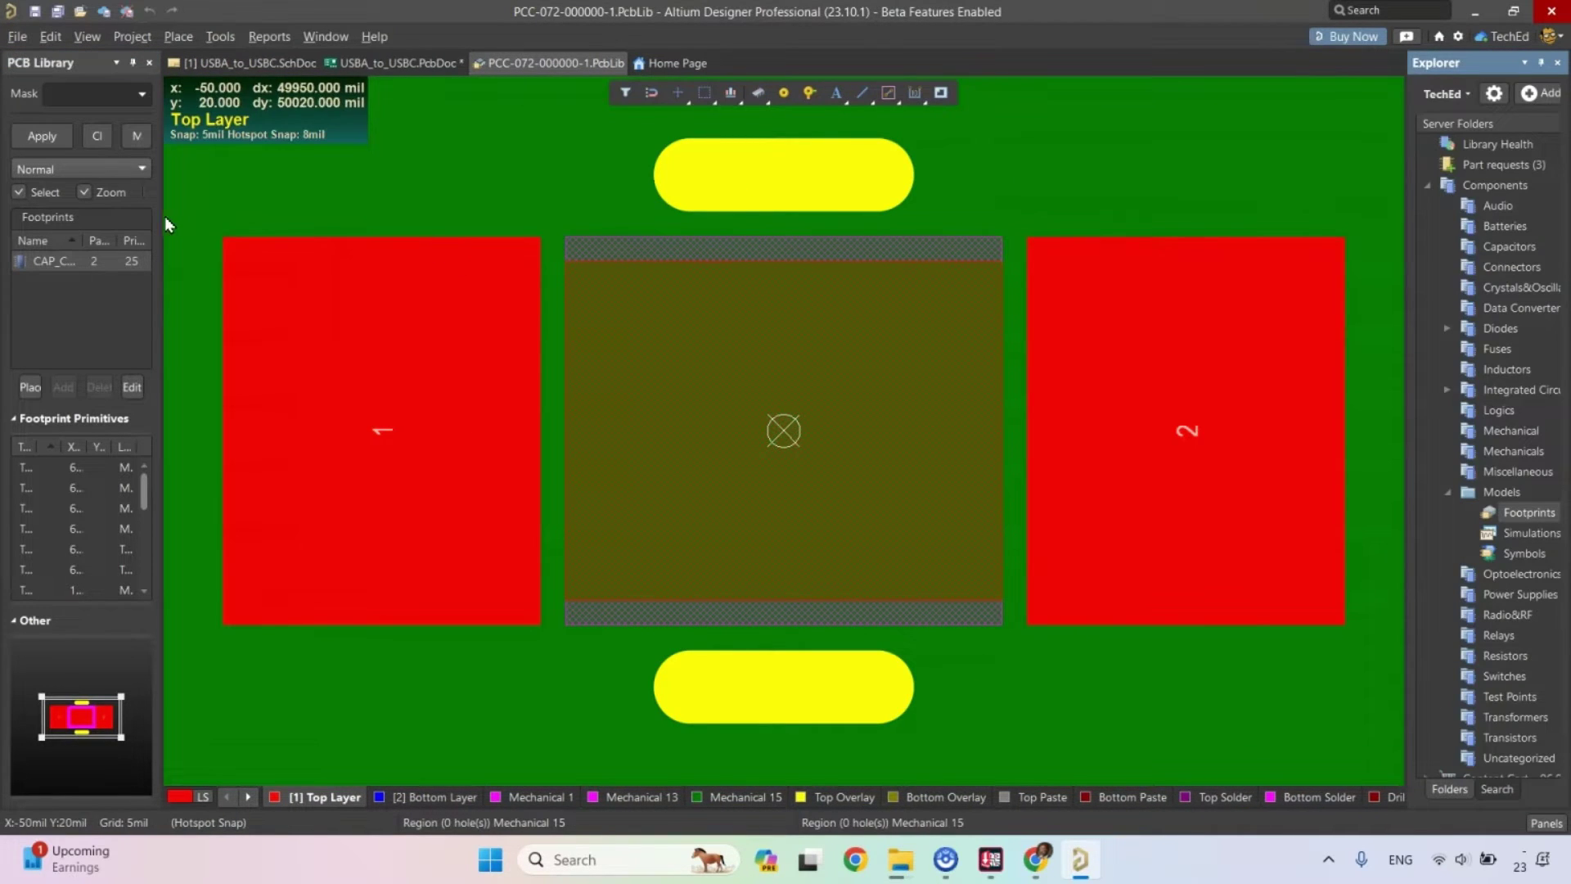
left_click_drag(164, 218, 227, 218)
scroll(591, 262, "down", 3, "ctrl")
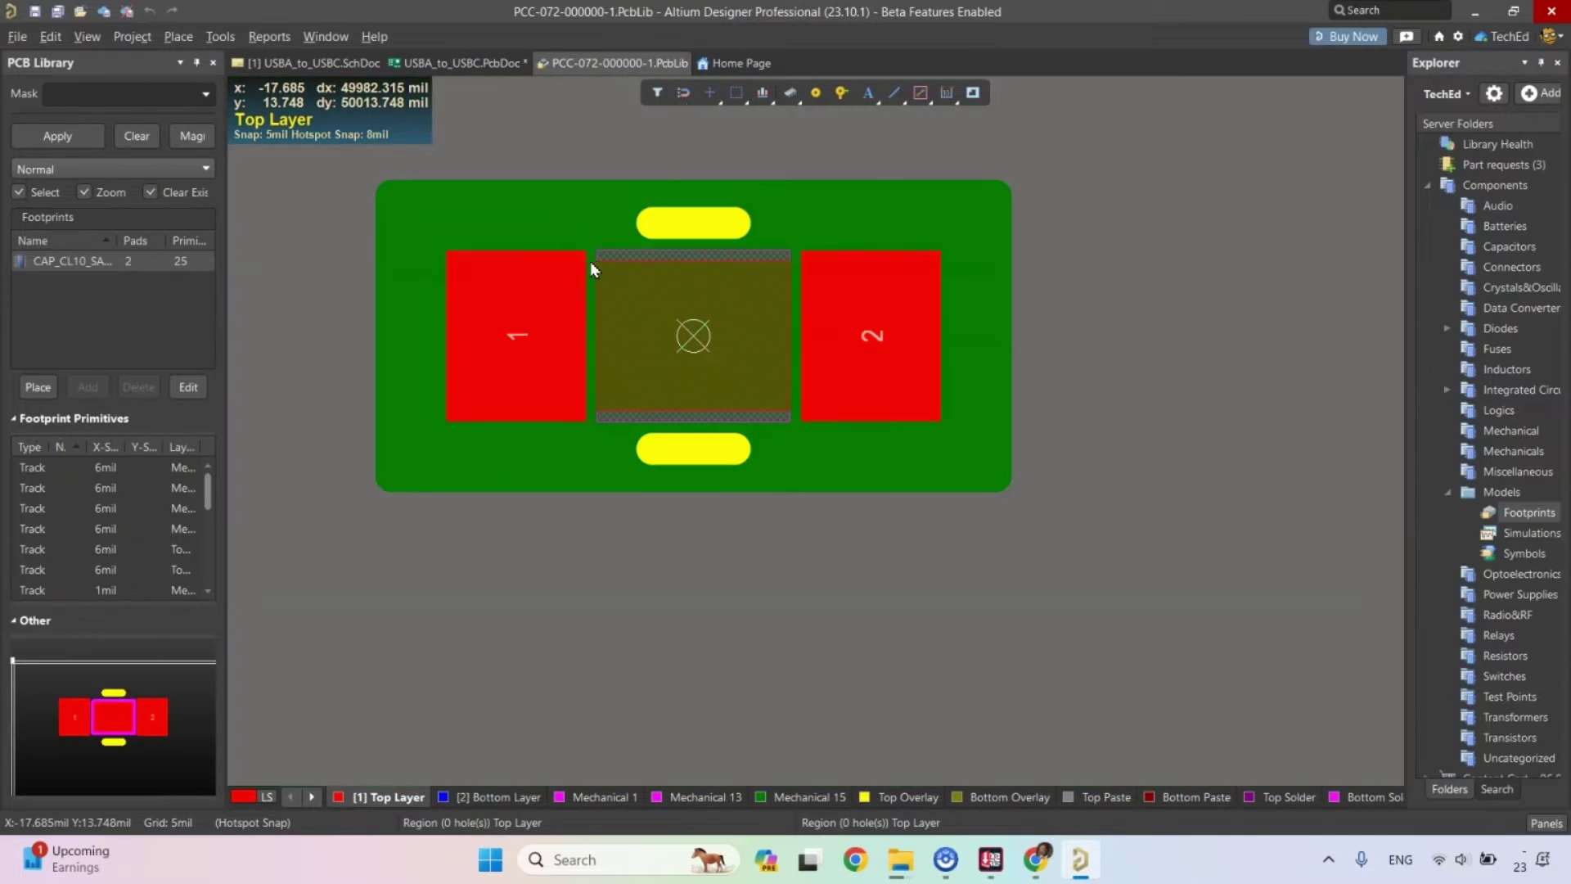
Delete the solid Mechanical 15 region, keeping the outline tracks intact.
left_click(564, 225)
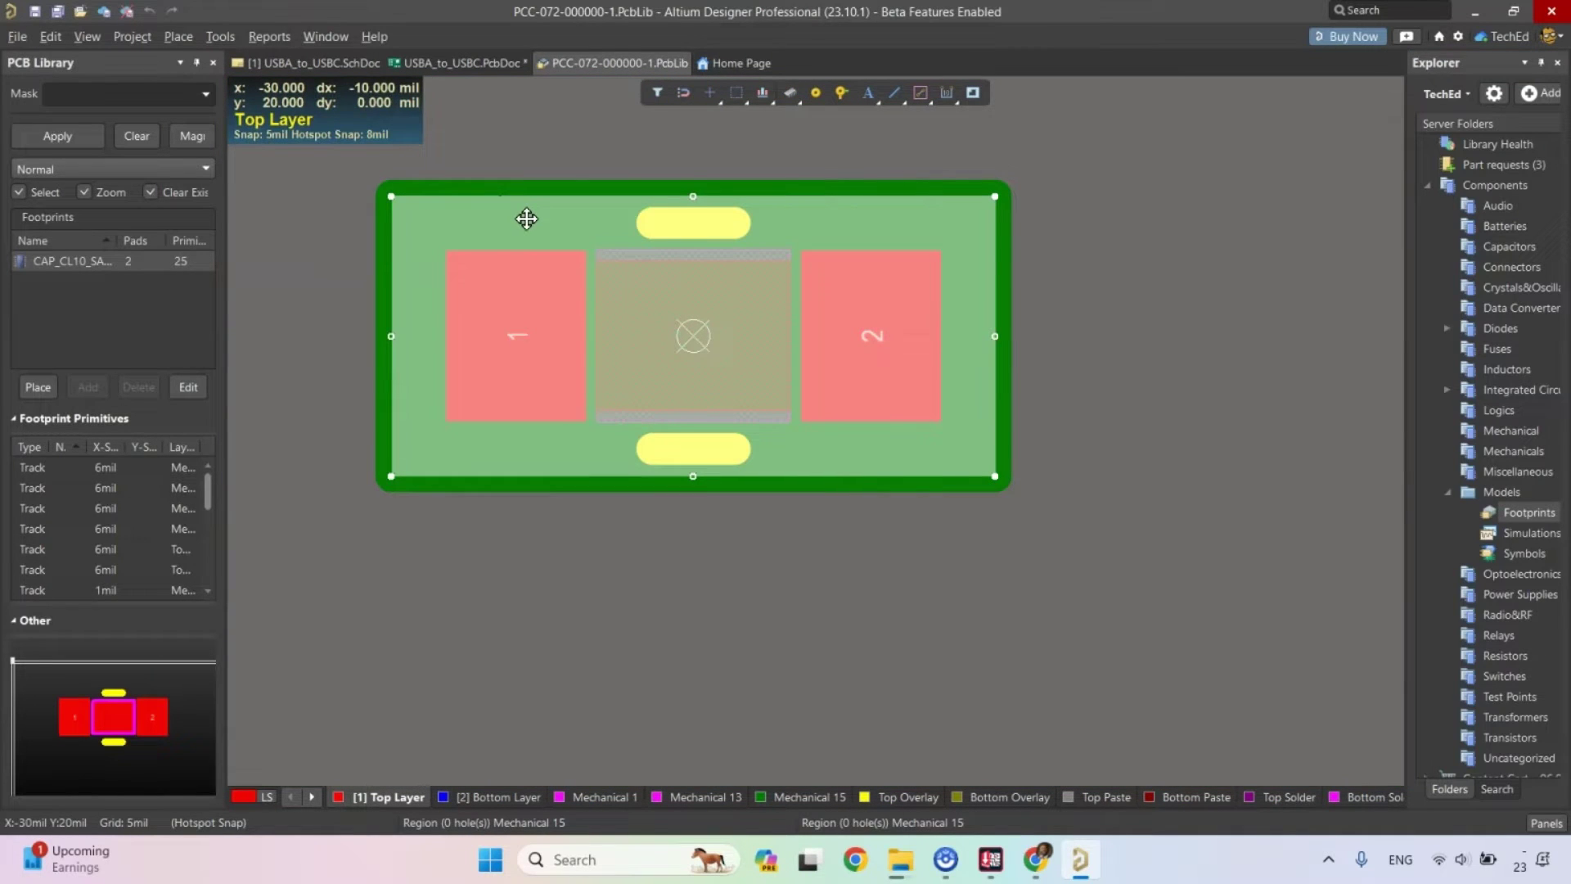
key("Delete")
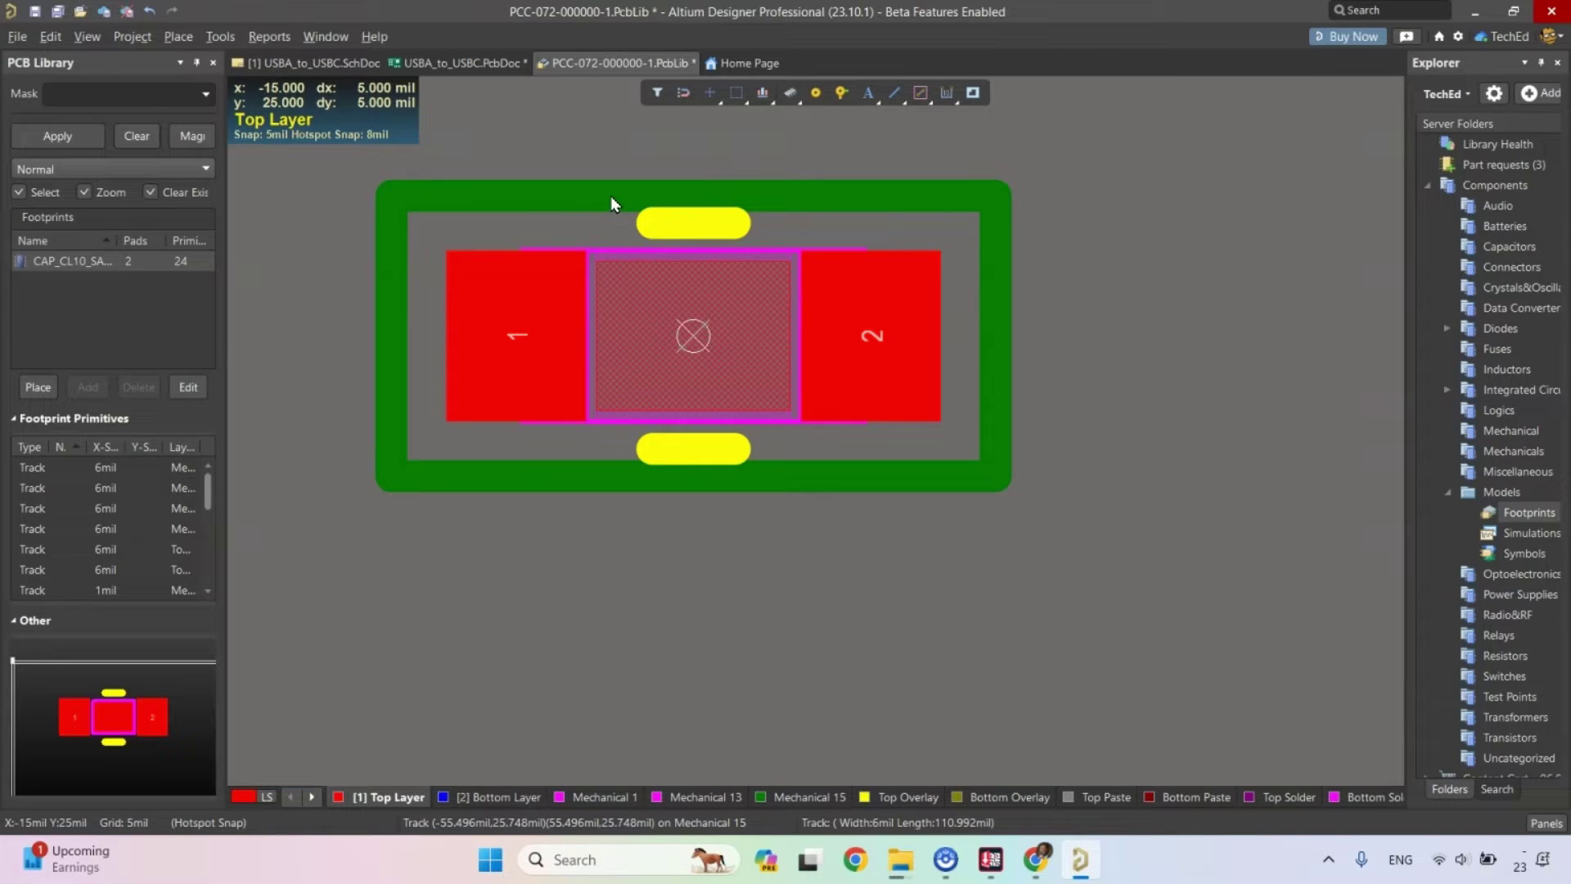
left_click(982, 240)
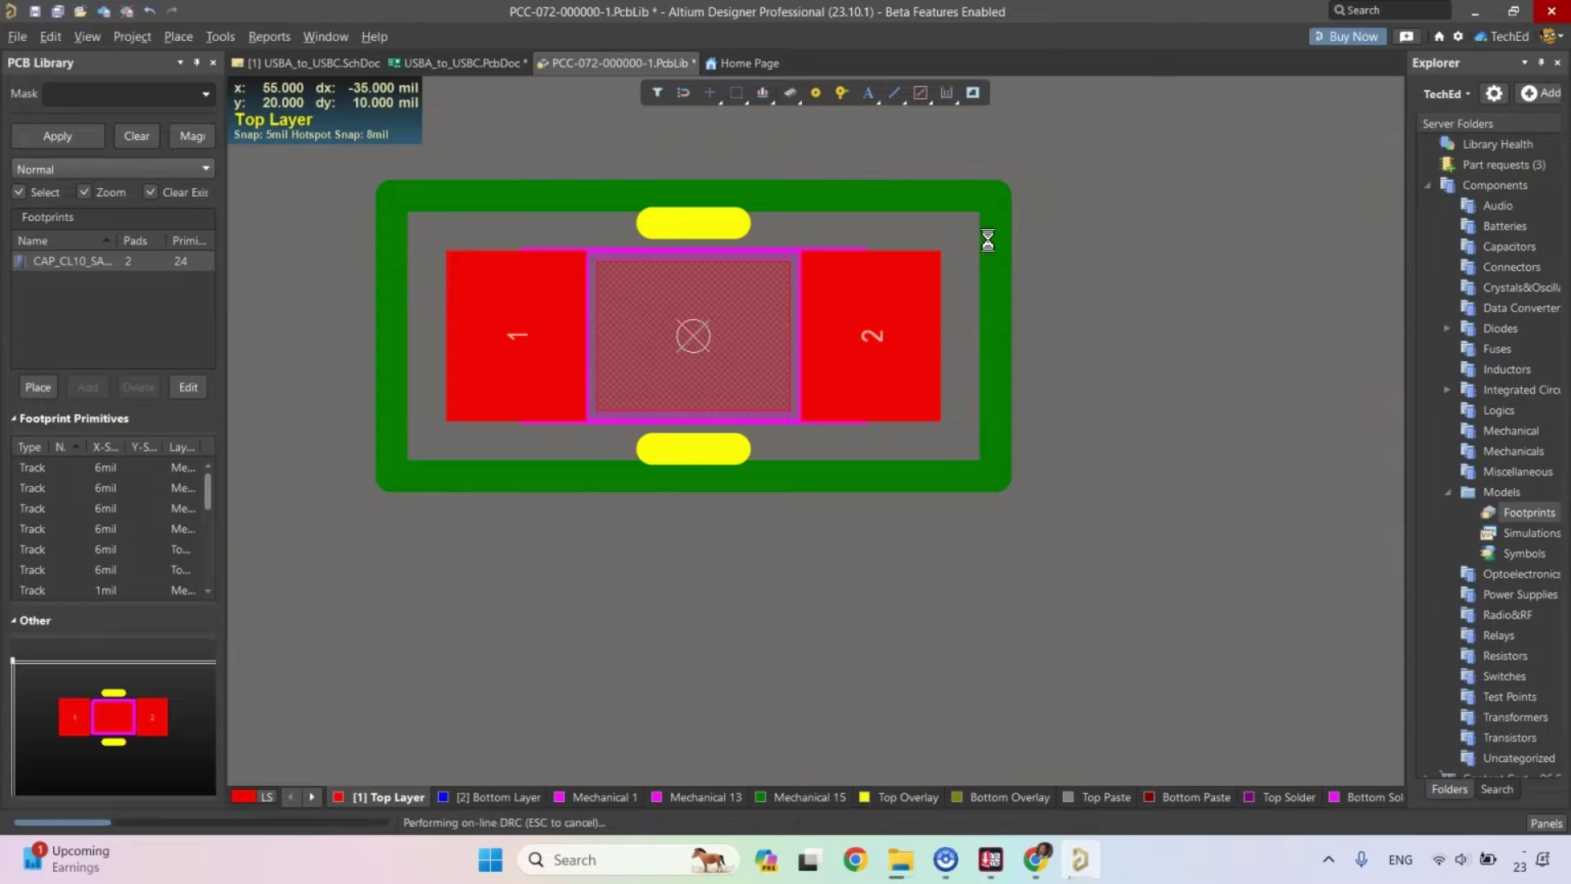
left_click(507, 229)
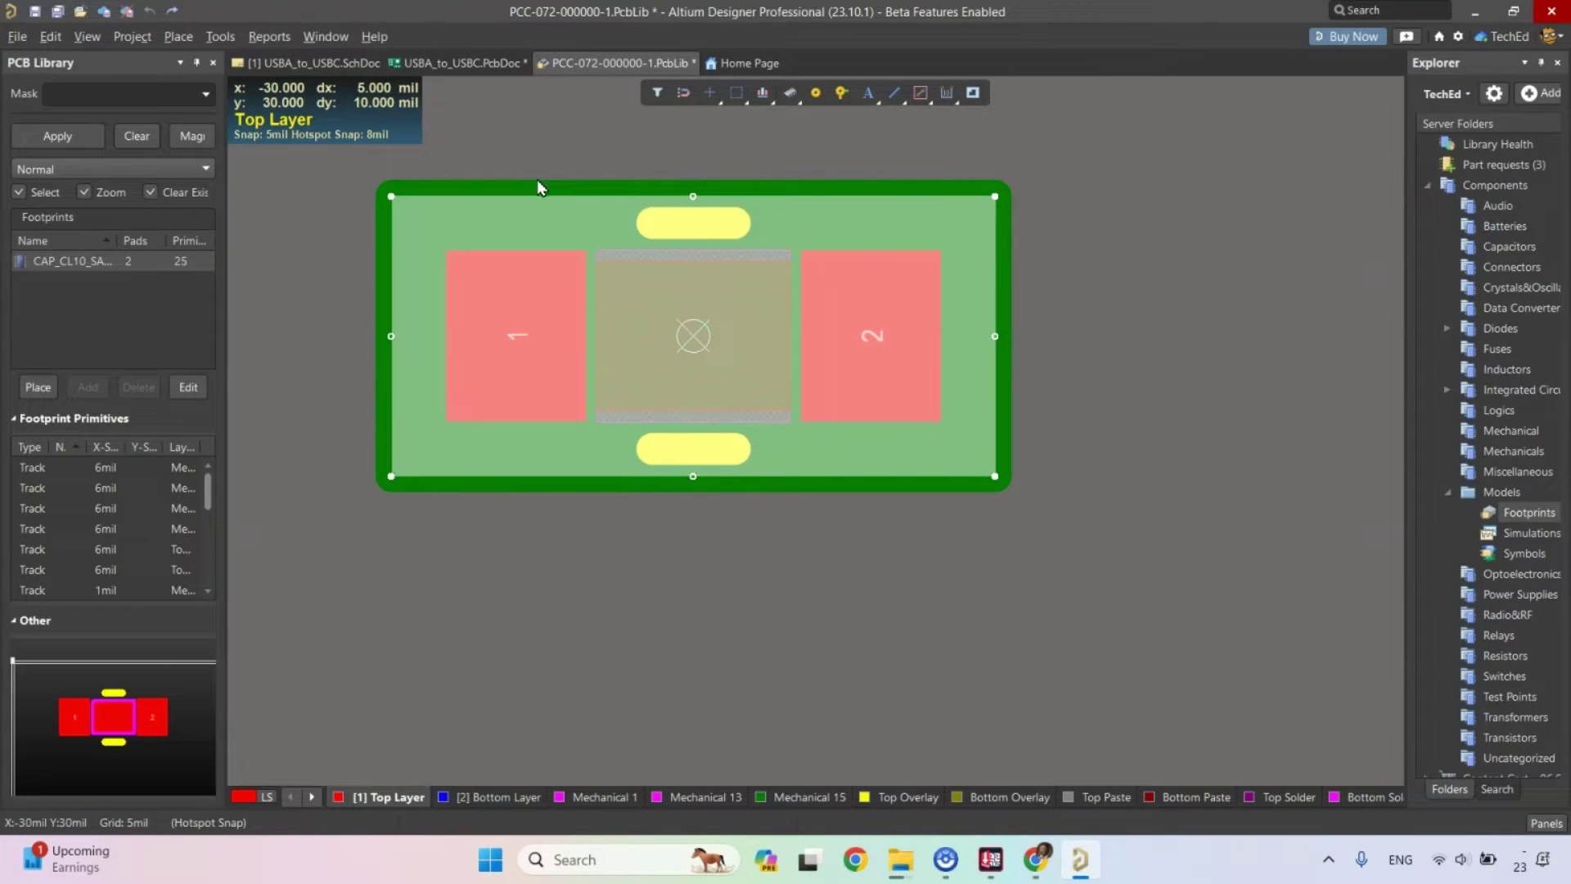
left_click(534, 193)
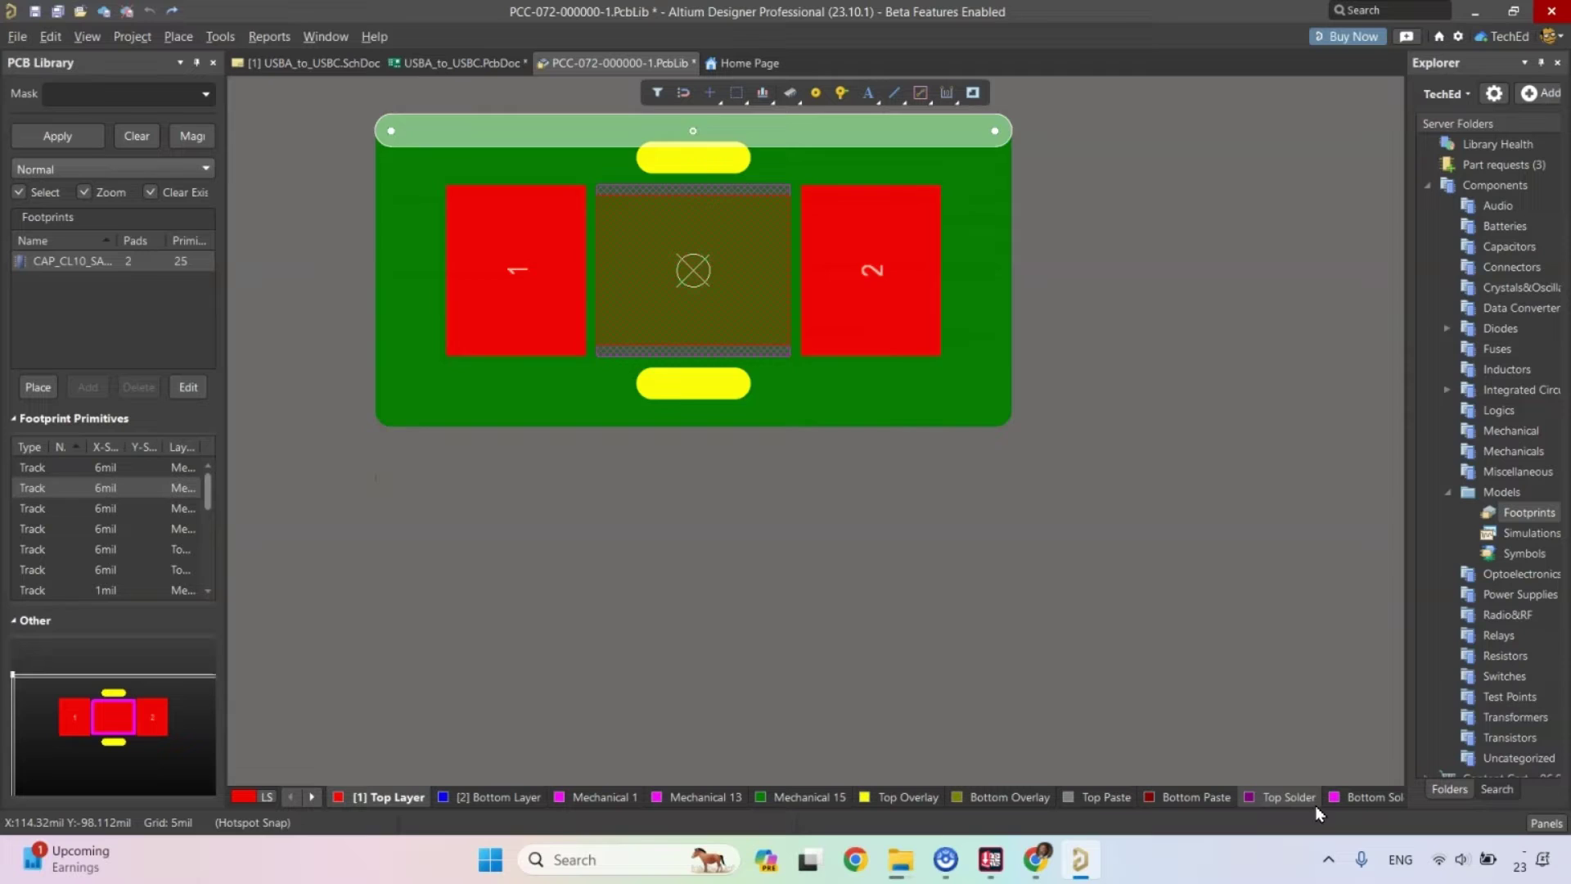
left_click(533, 294)
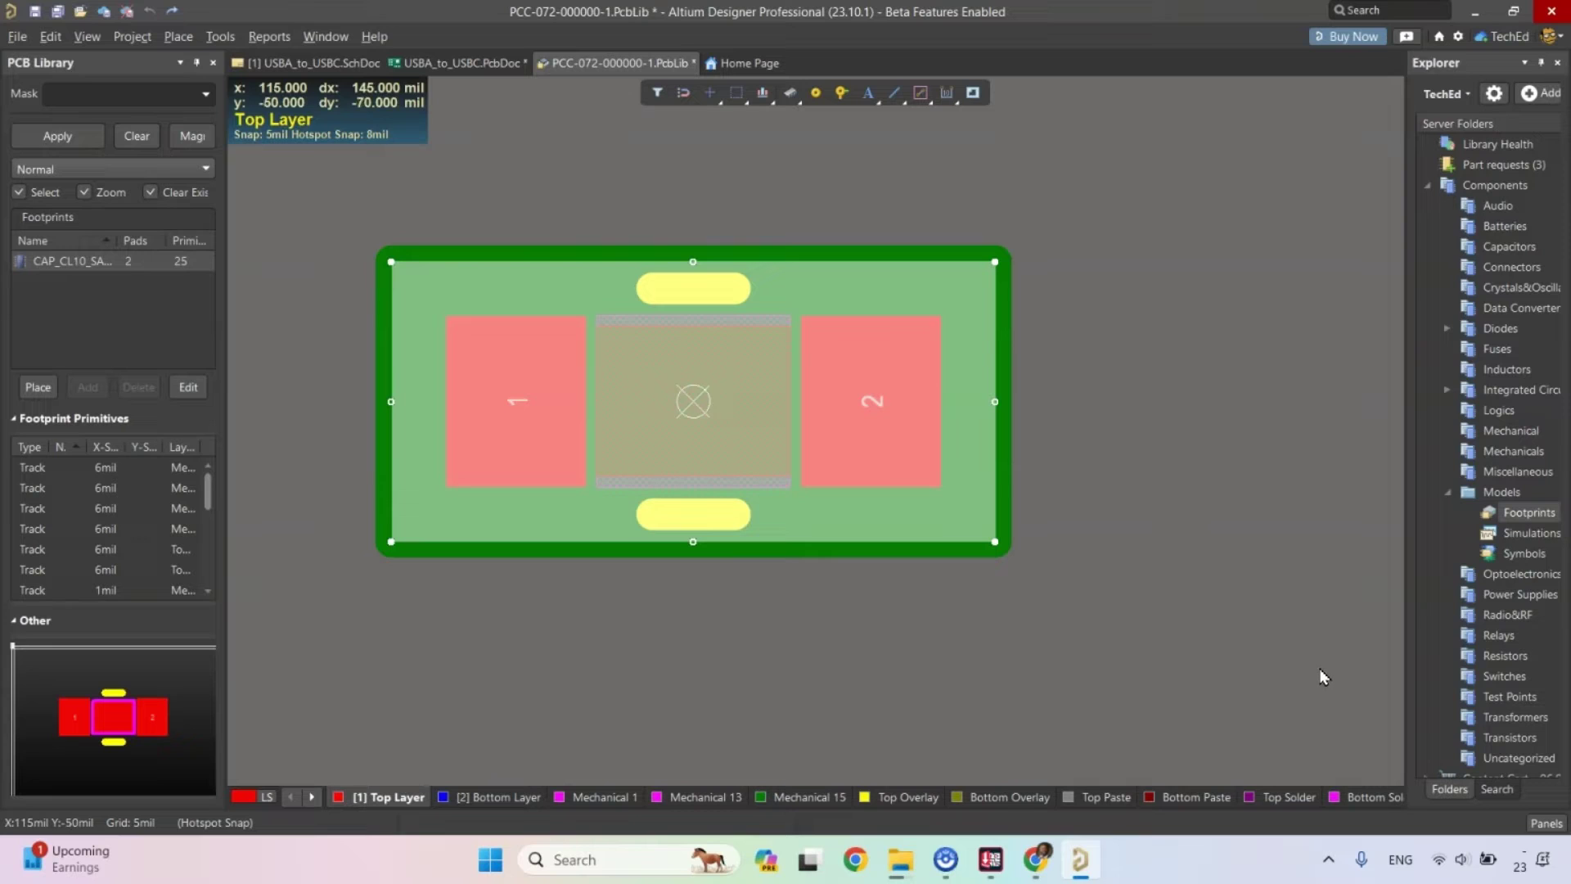
key("Delete")
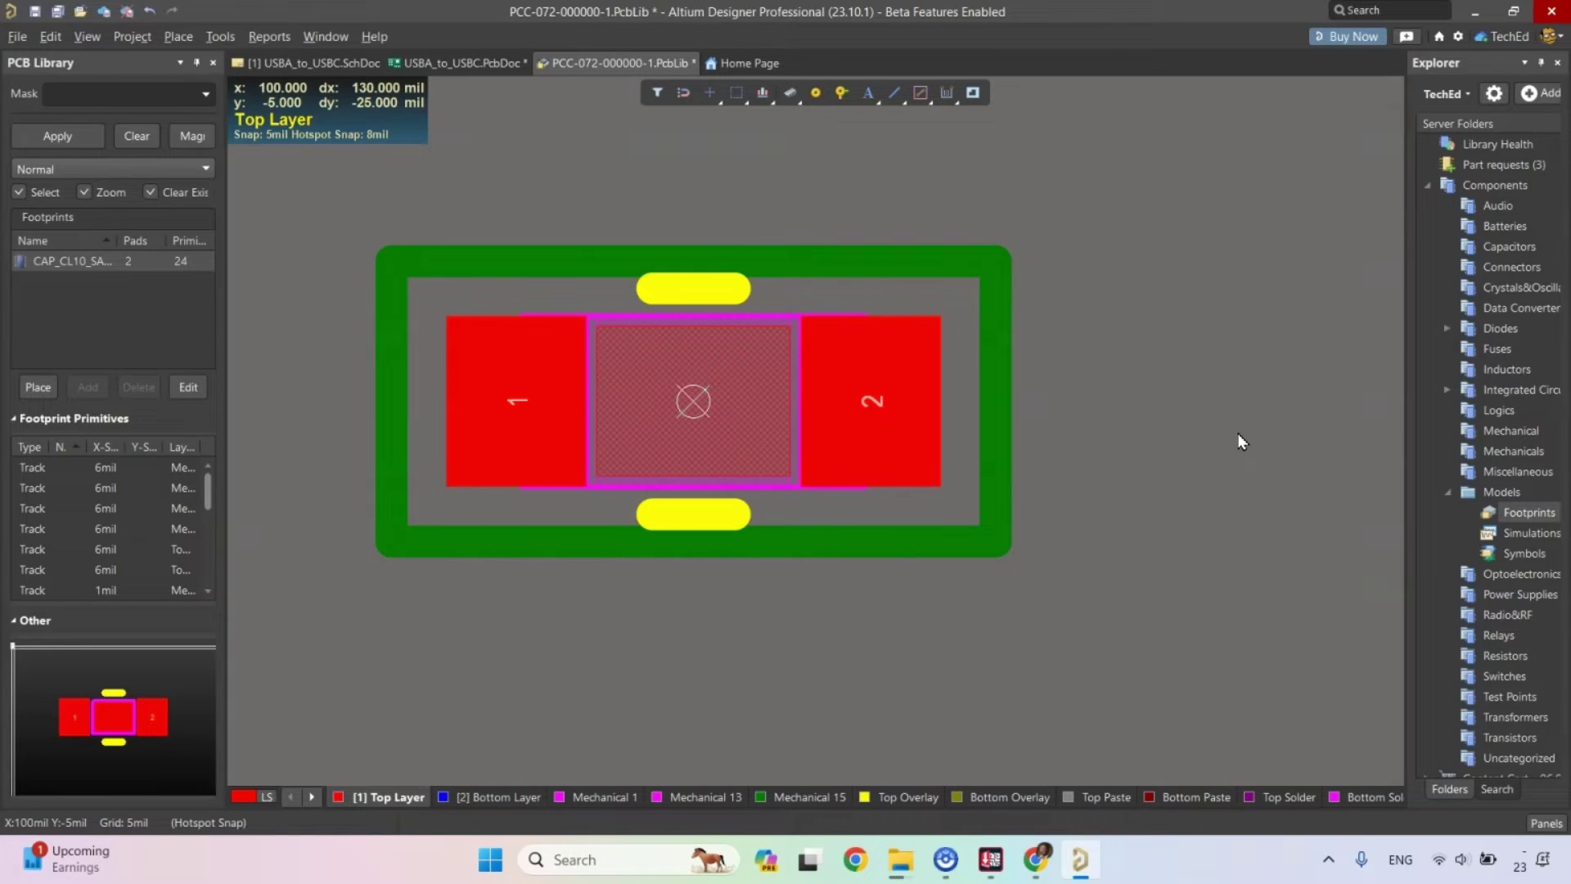
Start a keepout rectangle and set its layer to Keep-Out Layer.
left_click(168, 39)
left_click(287, 322)
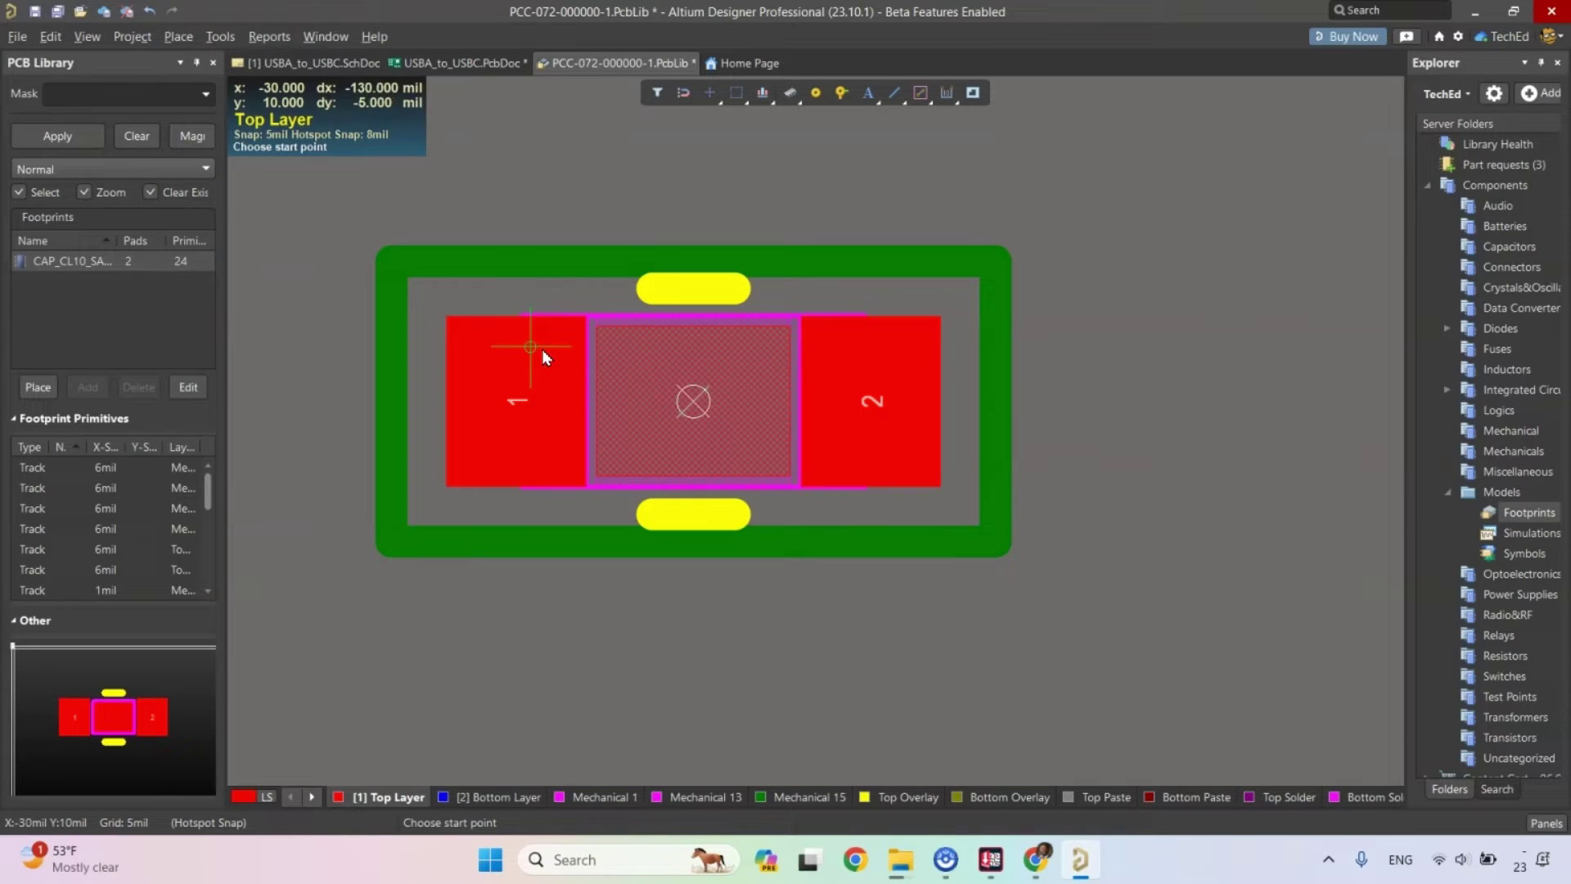
key("Tab")
left_click_drag(1404, 198, 1080, 199)
left_click(1293, 281)
left_click(1293, 281)
left_click(1300, 335)
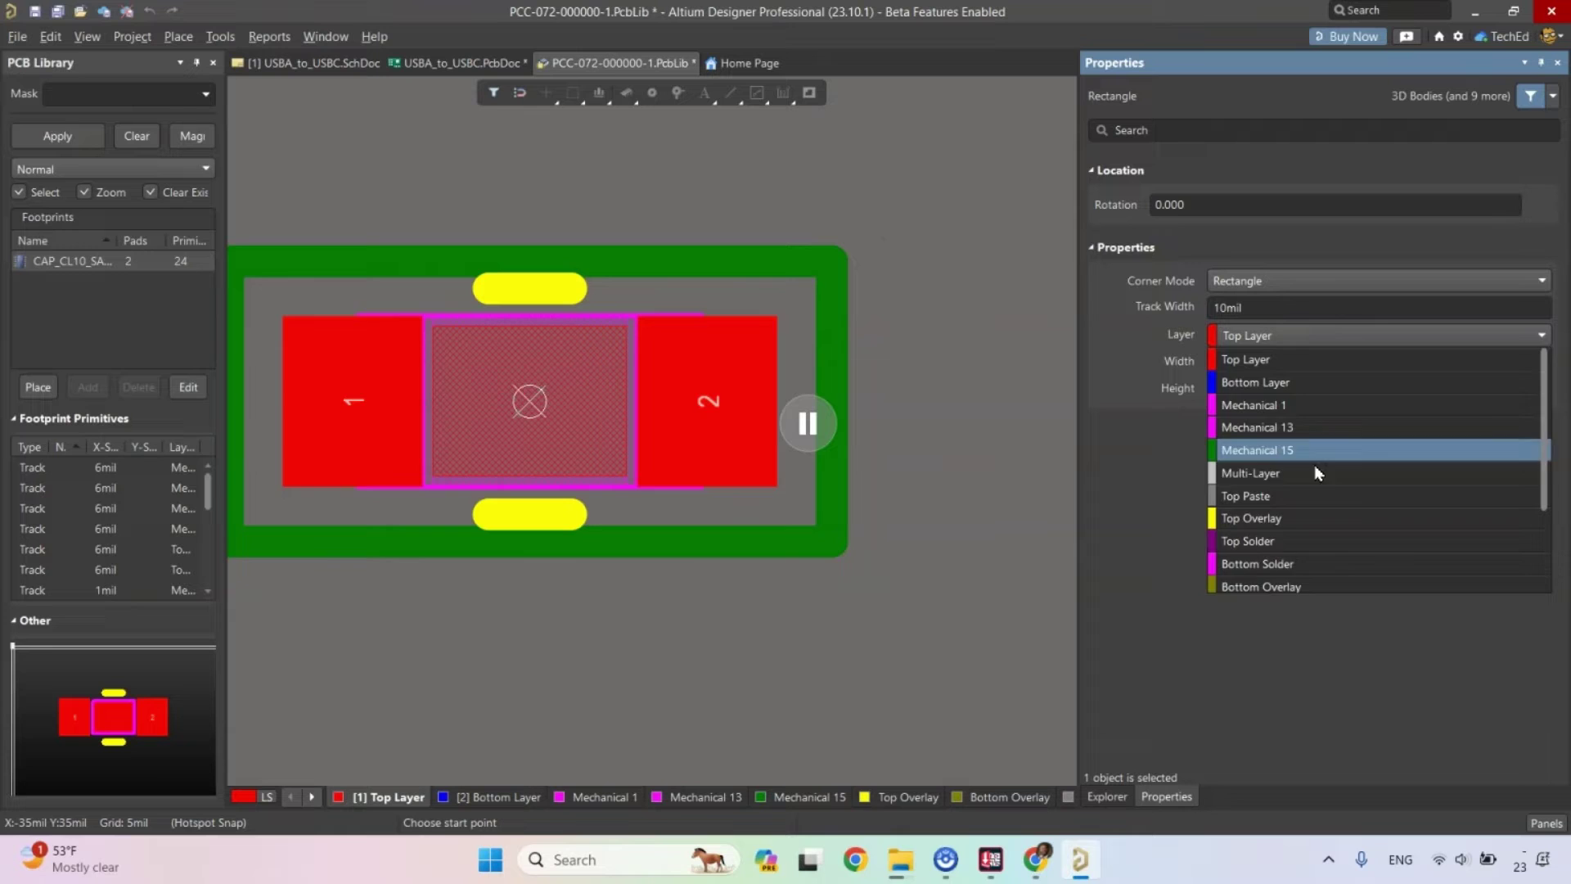
scroll(1321, 475, "down", 2)
left_click(1308, 541)
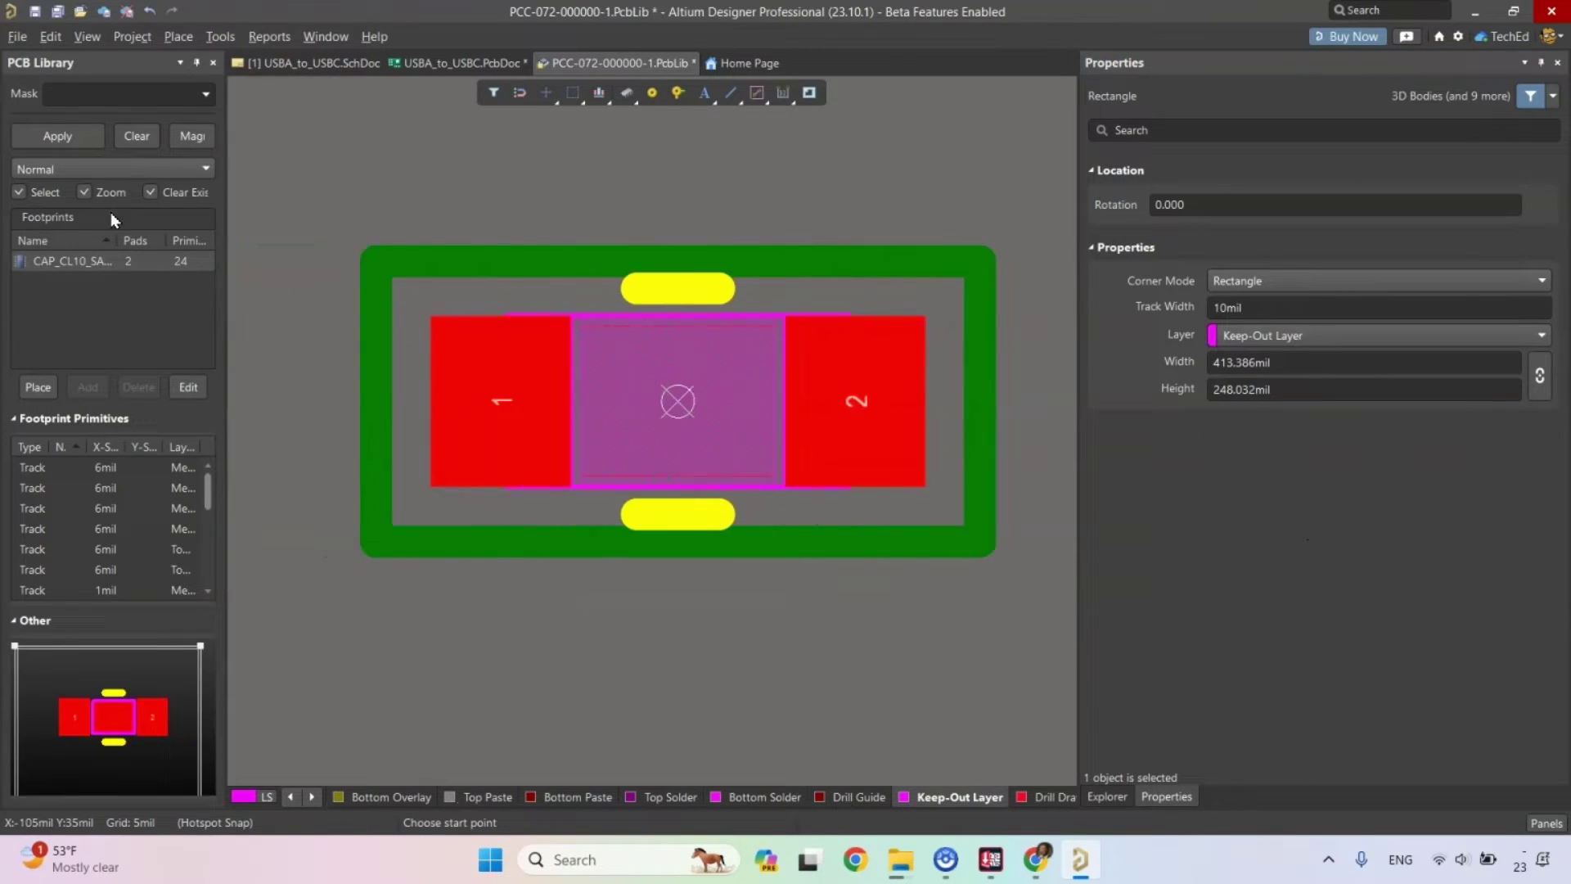
Draw the keepout rectangle from top-left to bottom-right around the footprint.
left_click(266, 243)
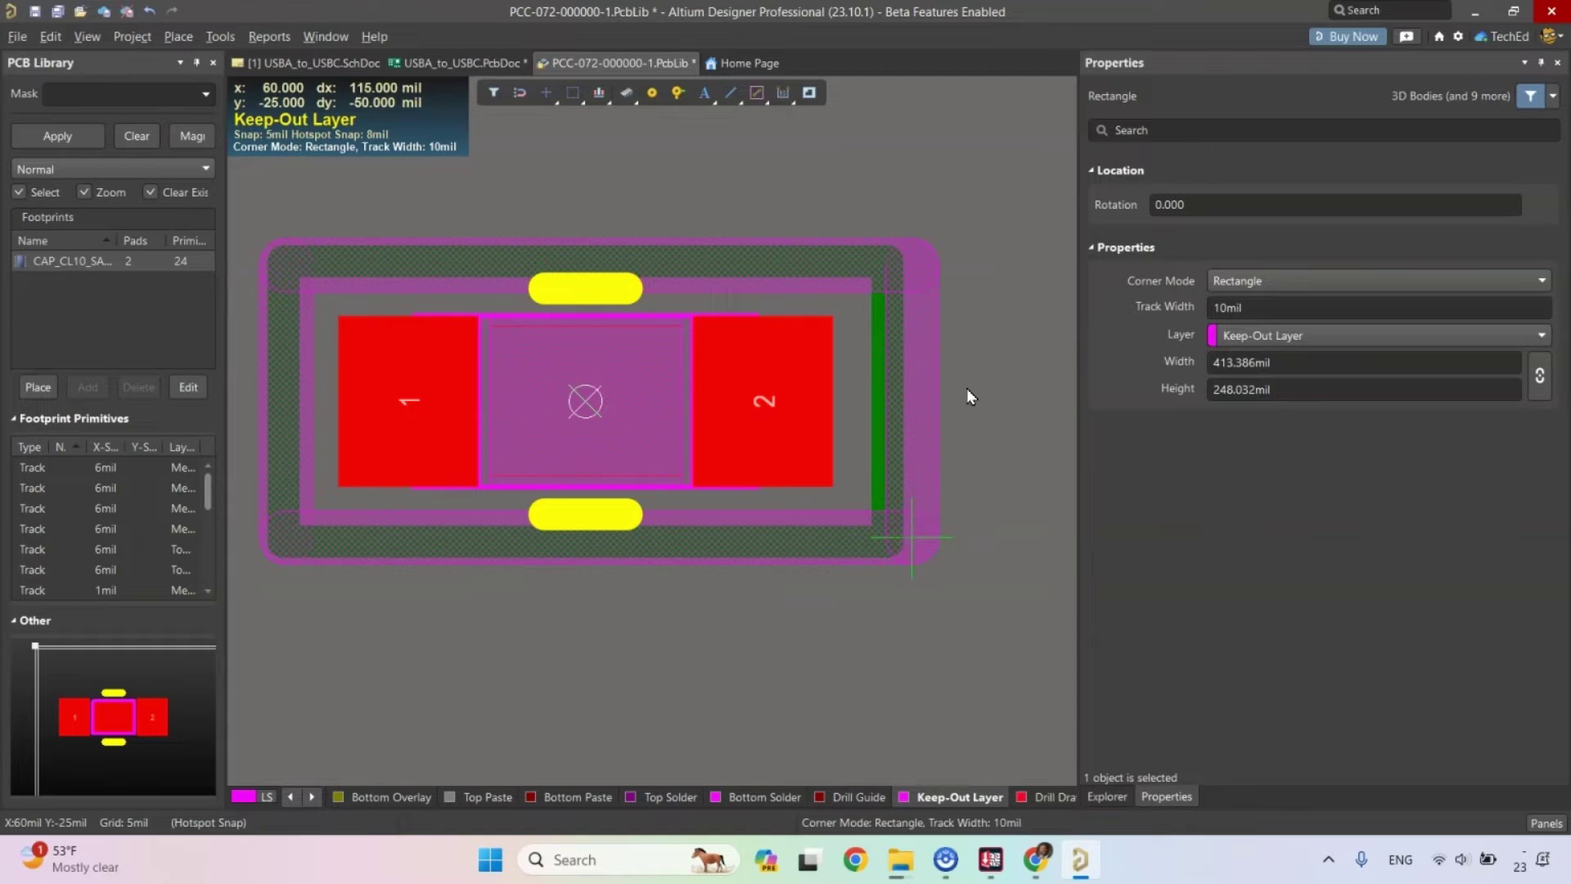
left_click(966, 270)
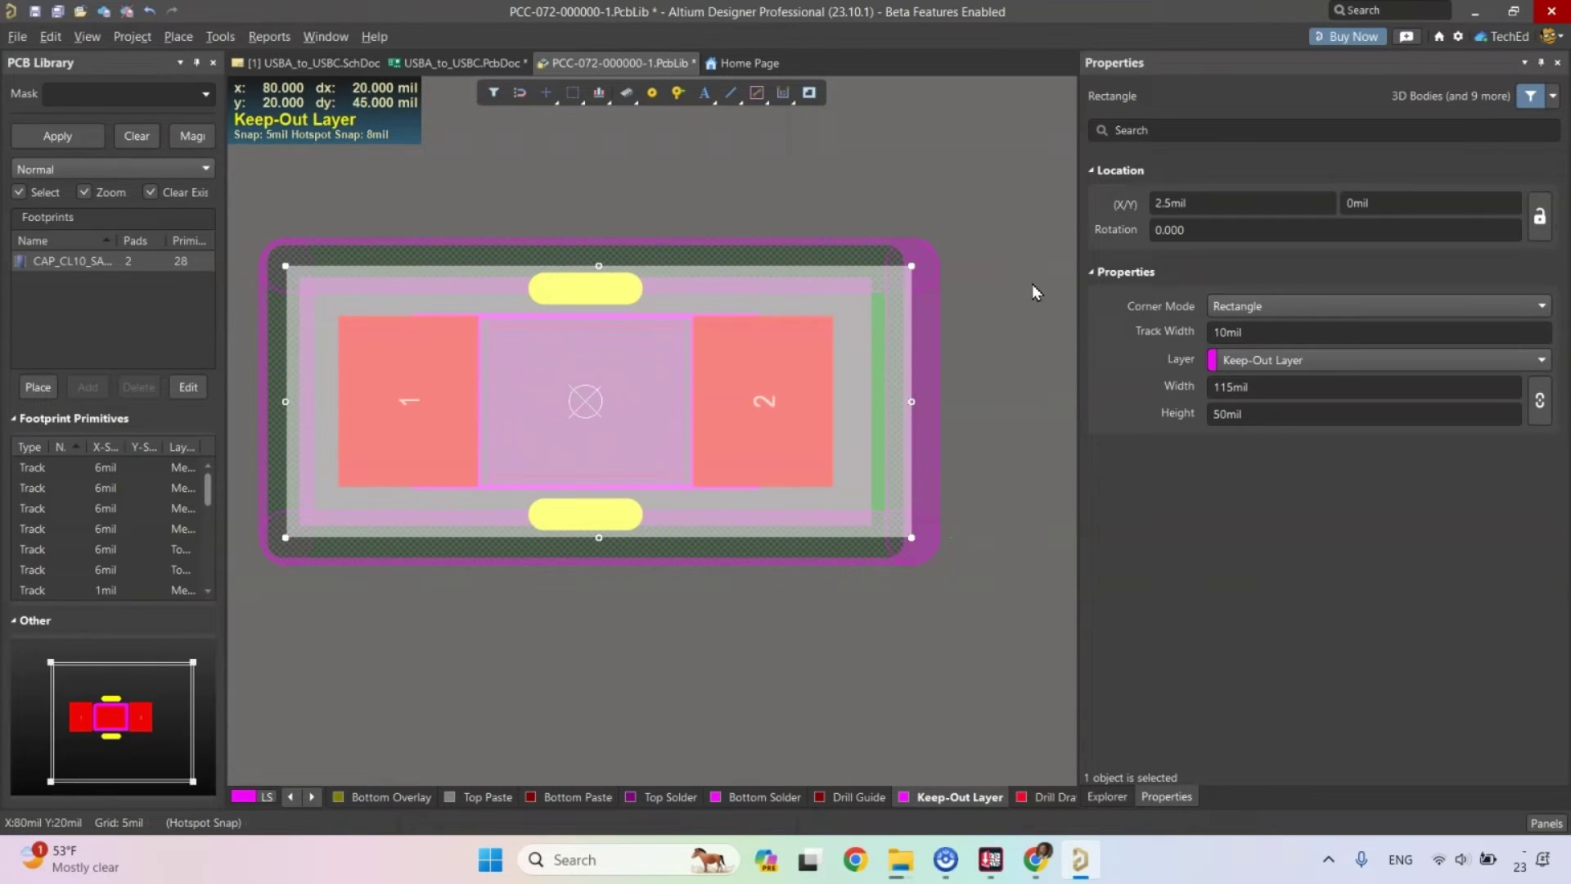
left_click(1007, 319)
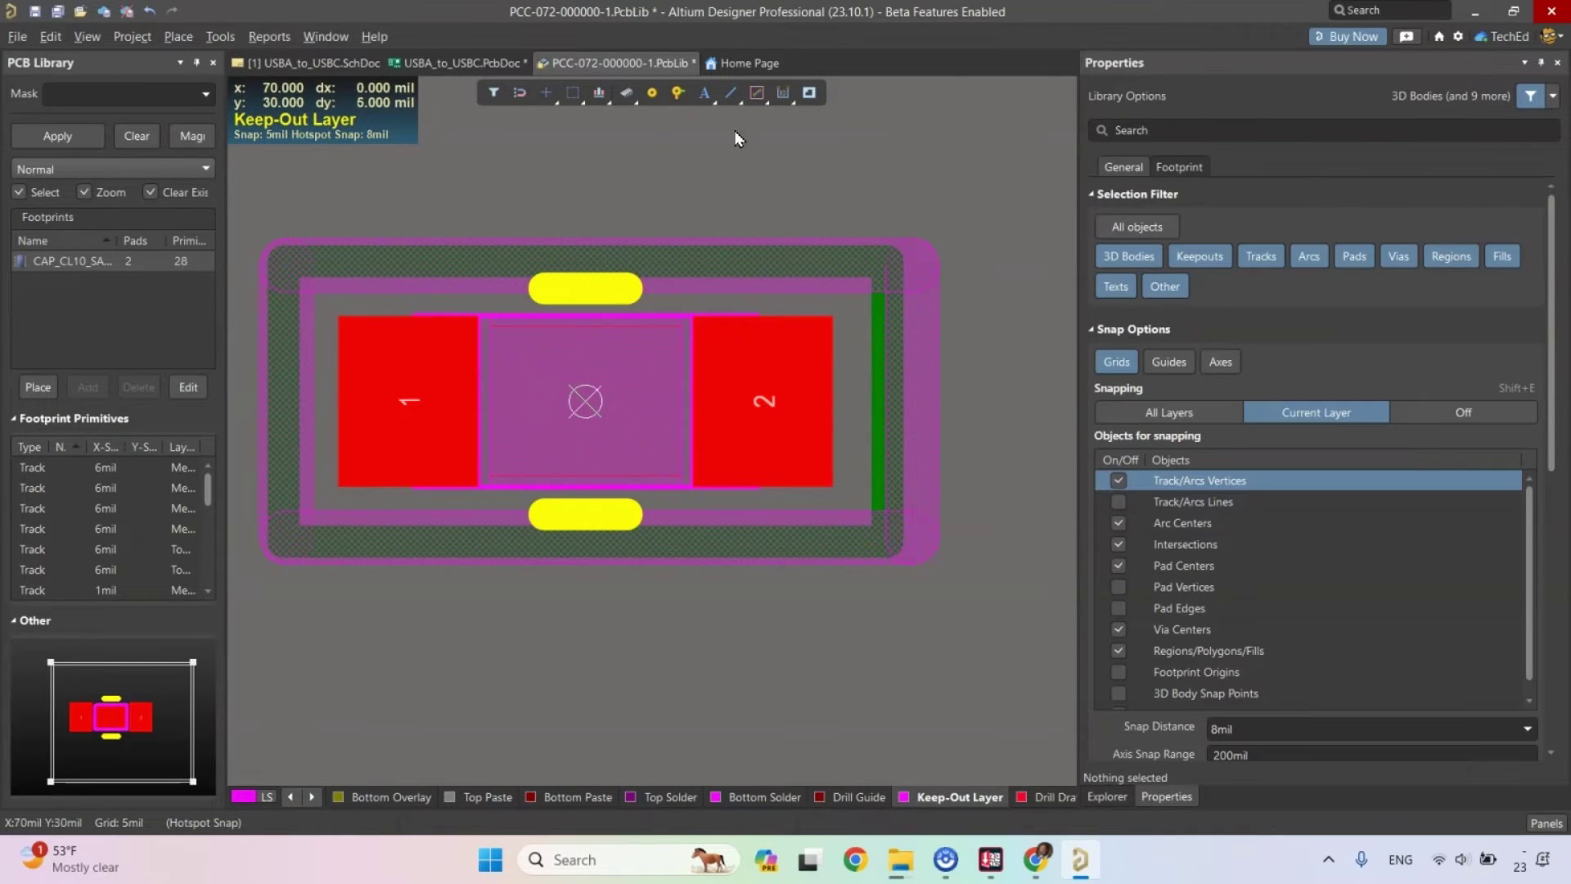
Save the footprint library, then close it and save the changes to the server.
right_click(643, 68)
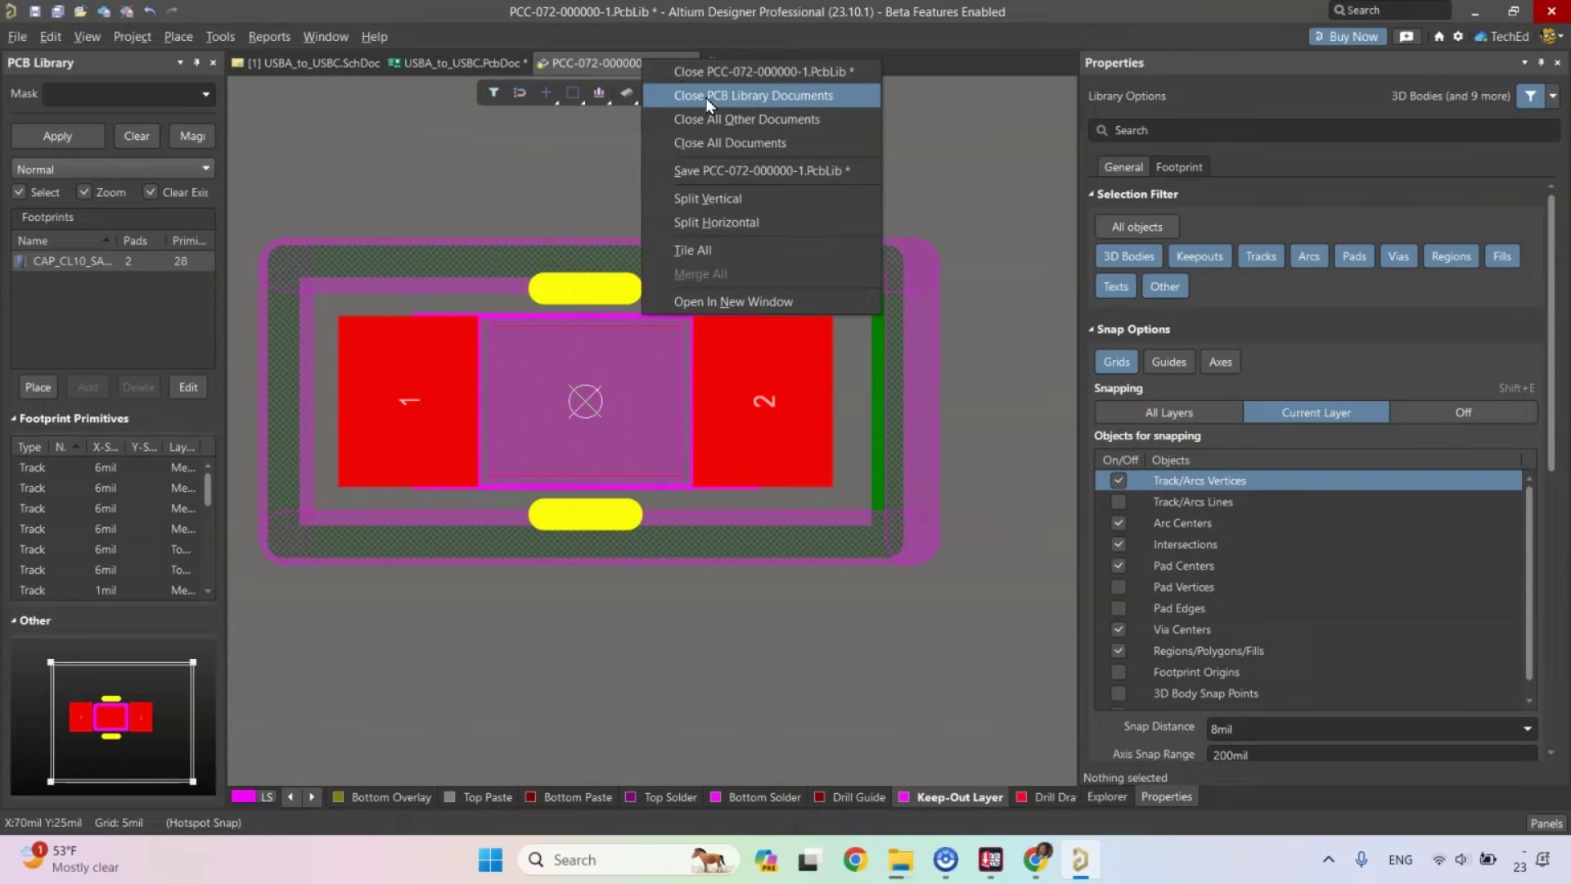
left_click(735, 166)
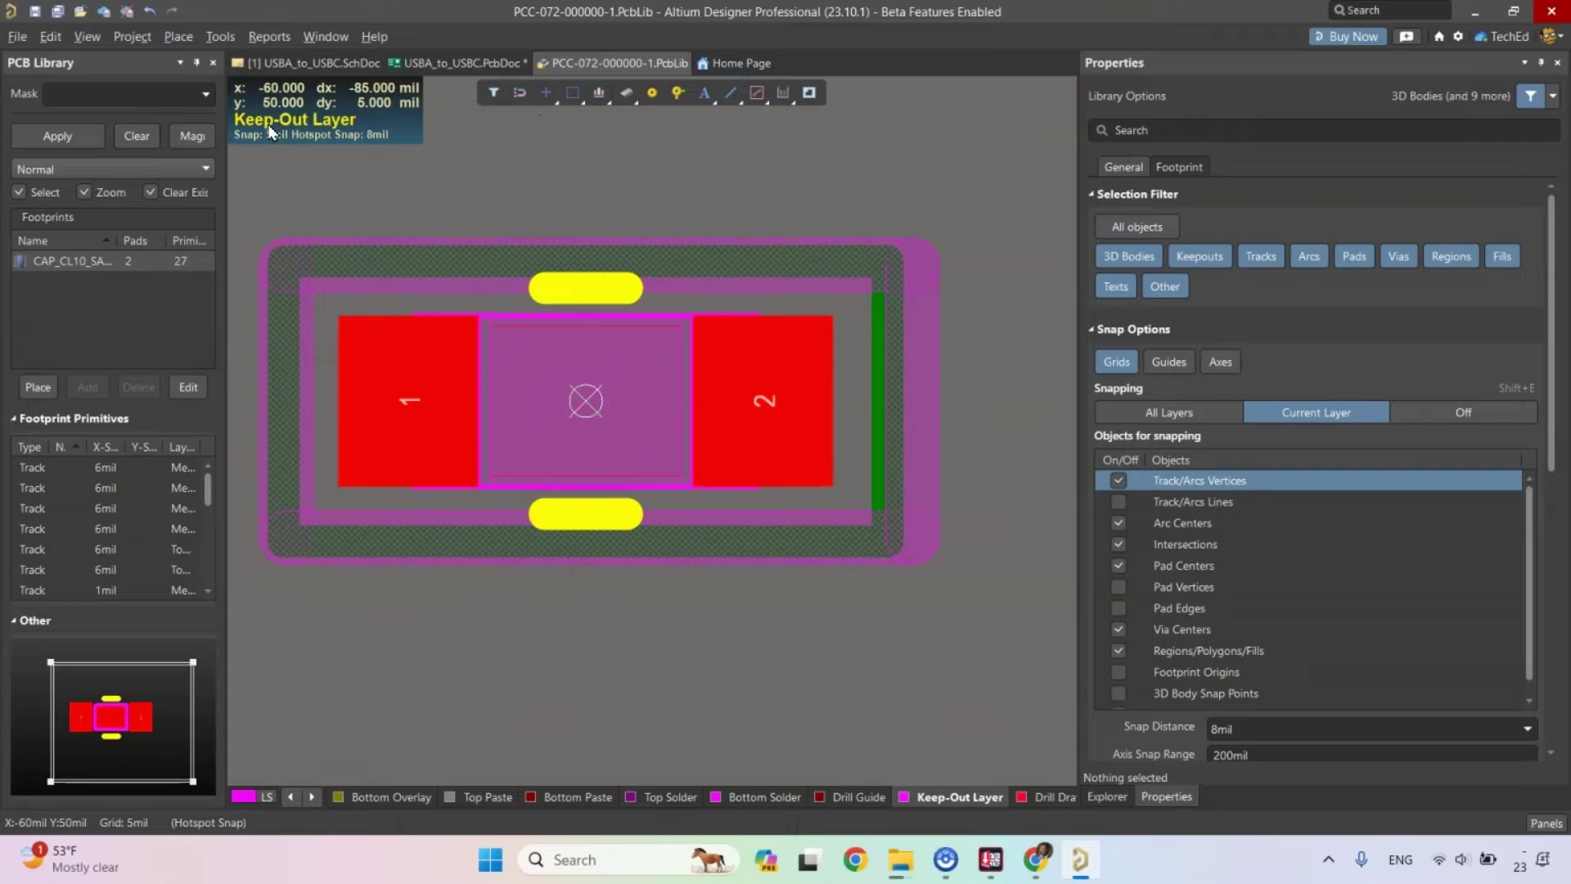
right_click(587, 67)
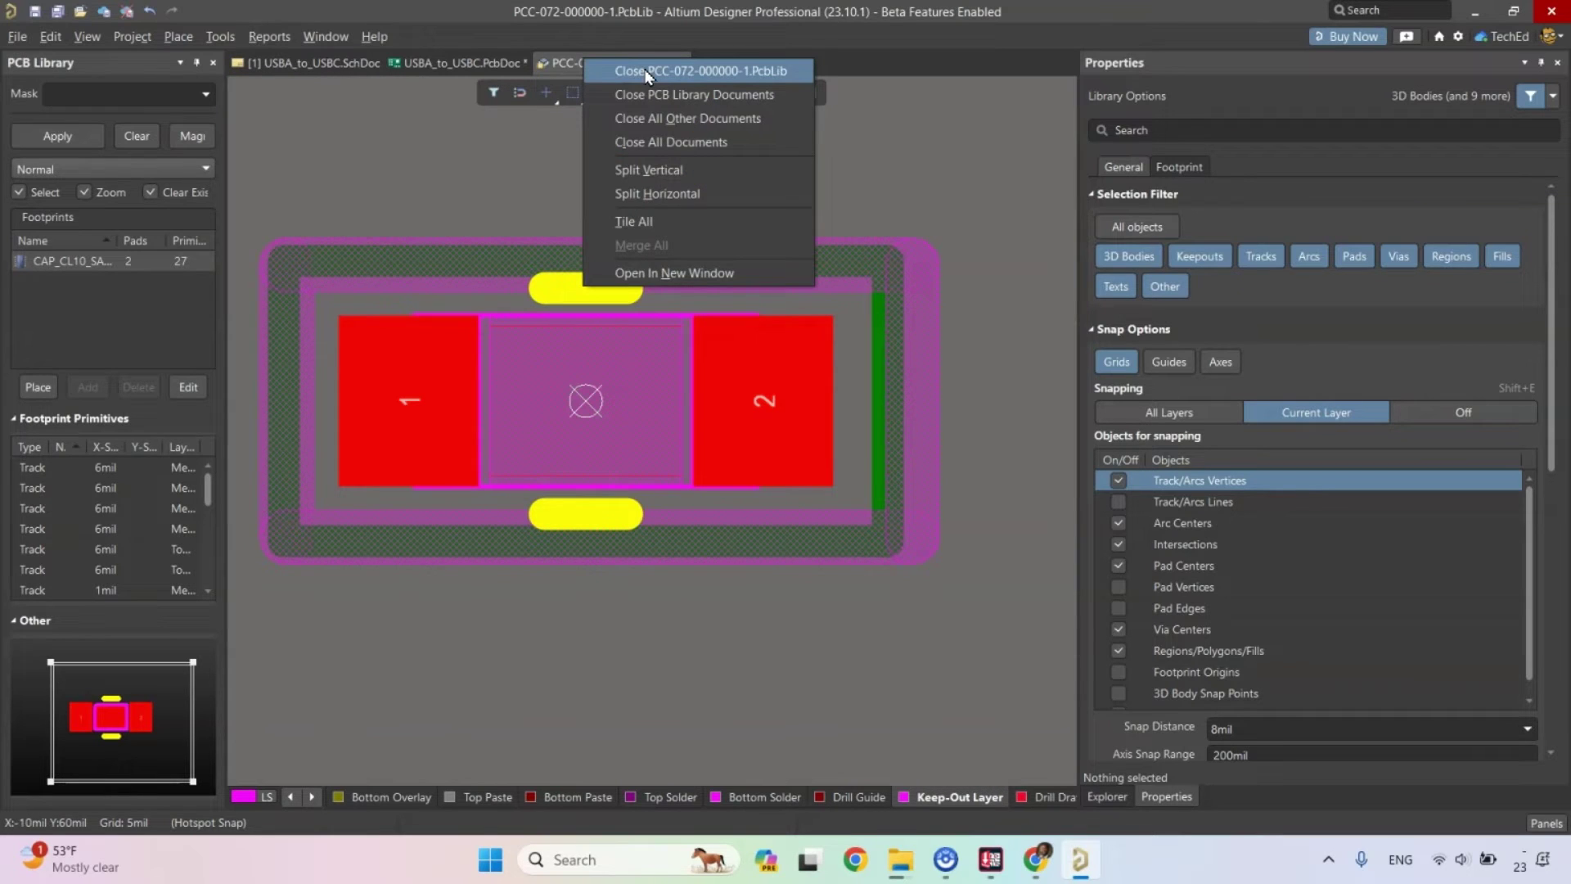
left_click(647, 72)
left_click(749, 496)
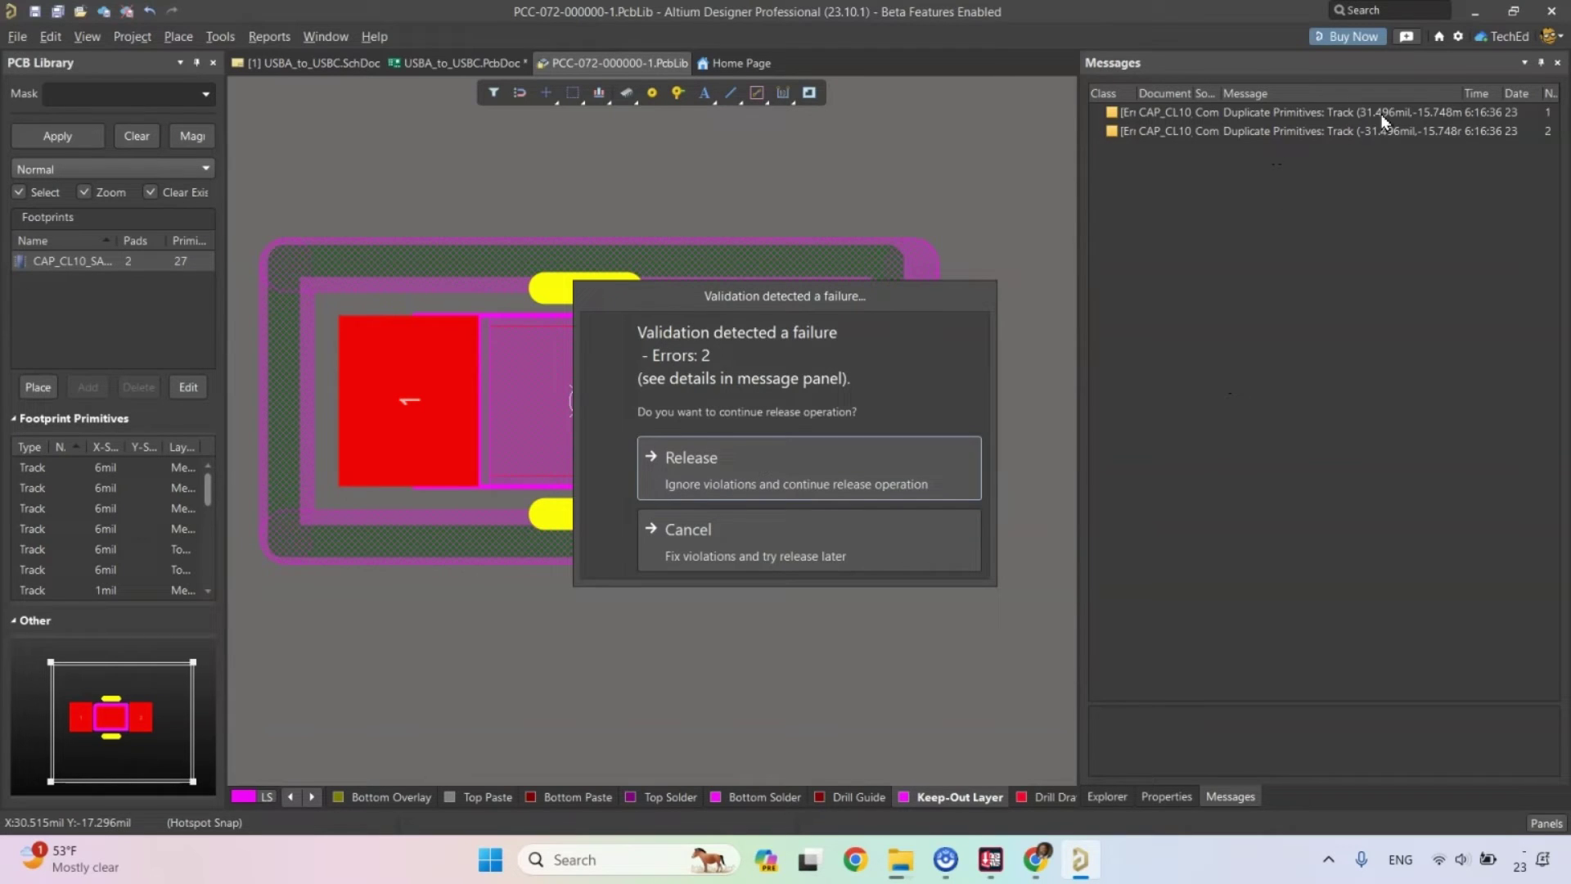
Release revision 2 with notes 'keepout had a problem overlapping mech layer 15. added proper keepout'.
left_click(759, 471)
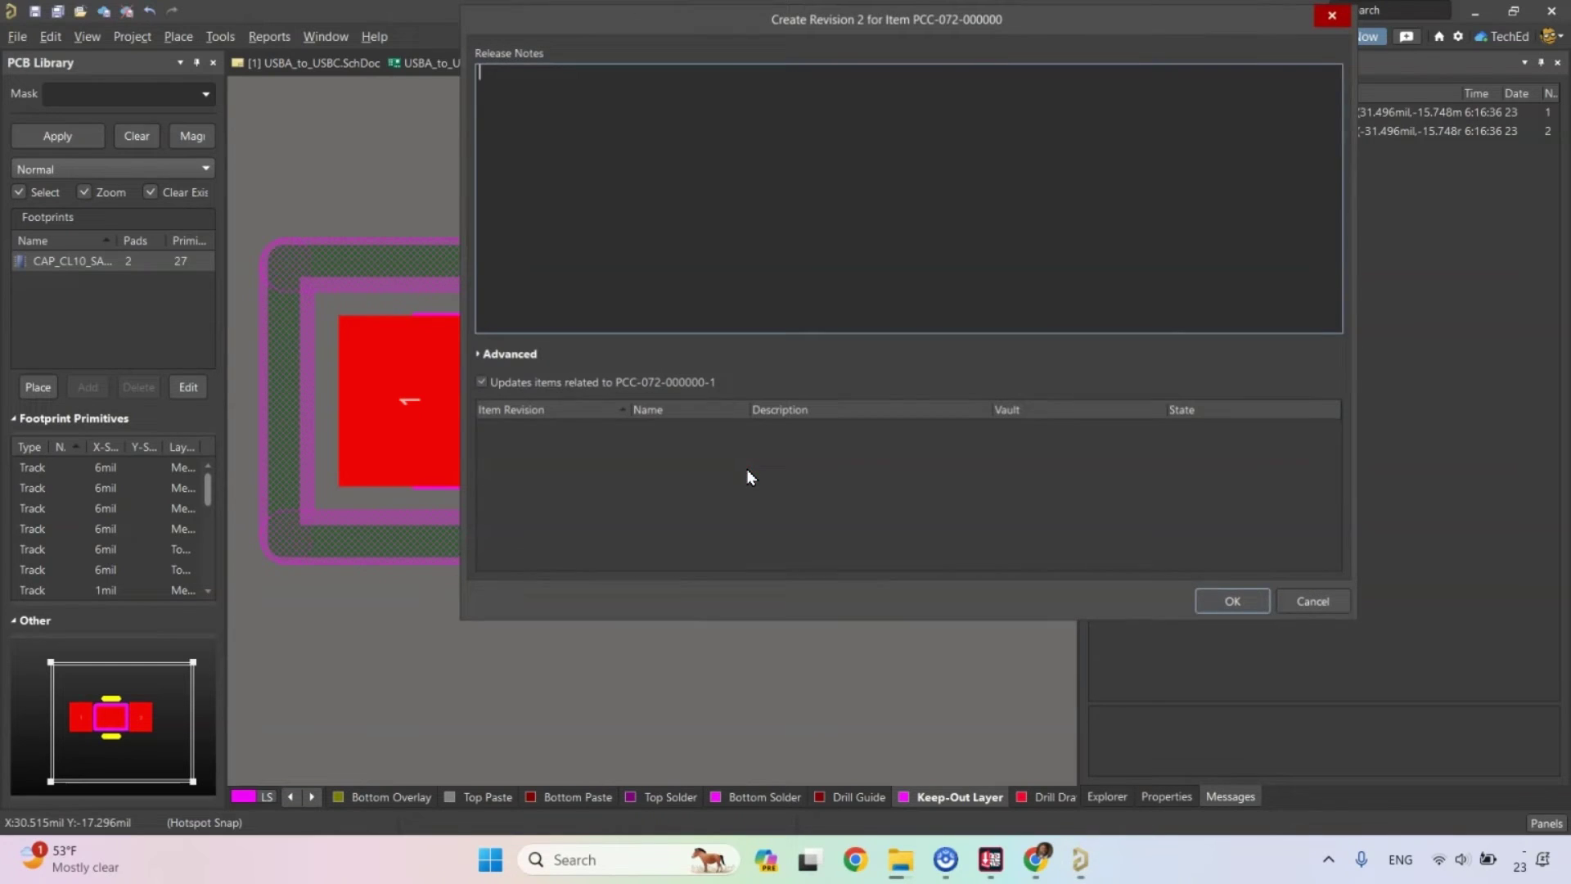
type("created")
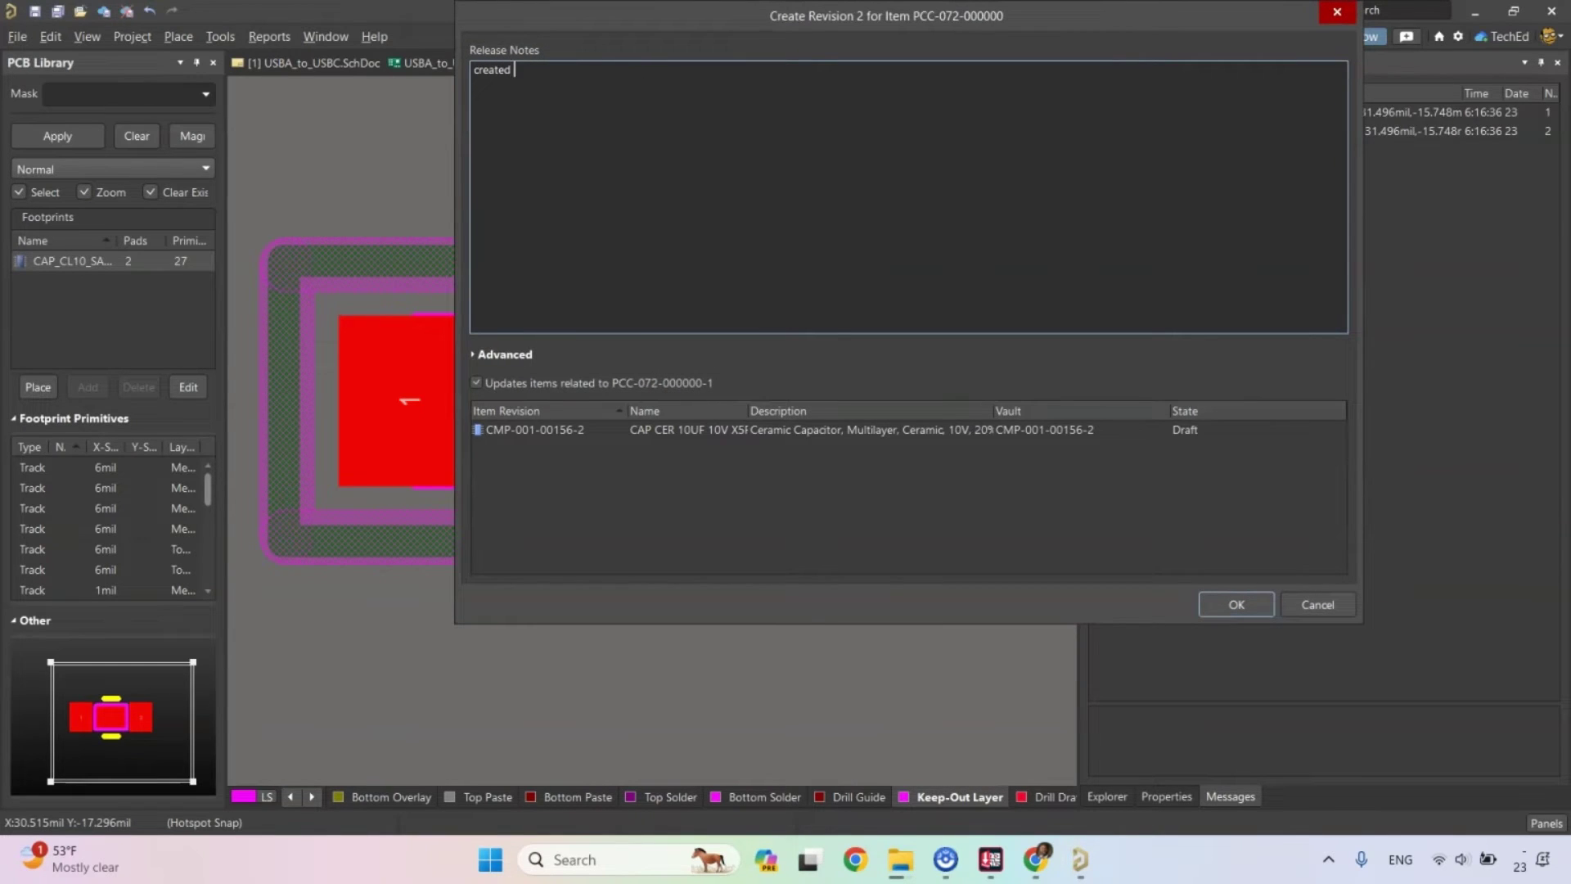
key("ctrl+a")
key("BackSpace")
type("keepout had a problem overlapping mech layer 1")
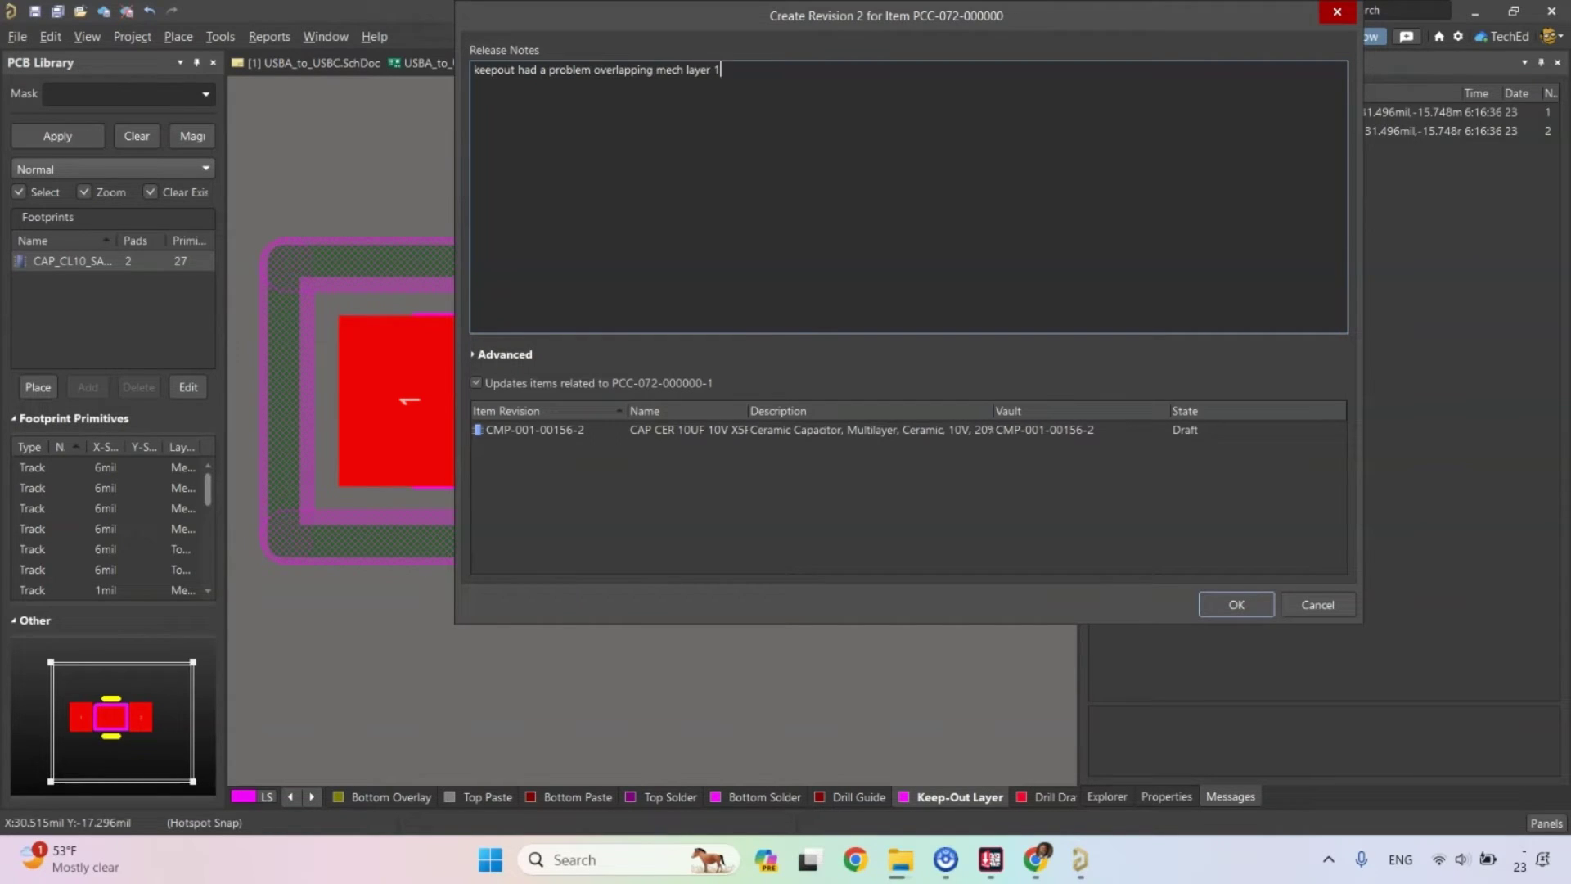
type("5. added proper keepout")
left_click(1235, 605)
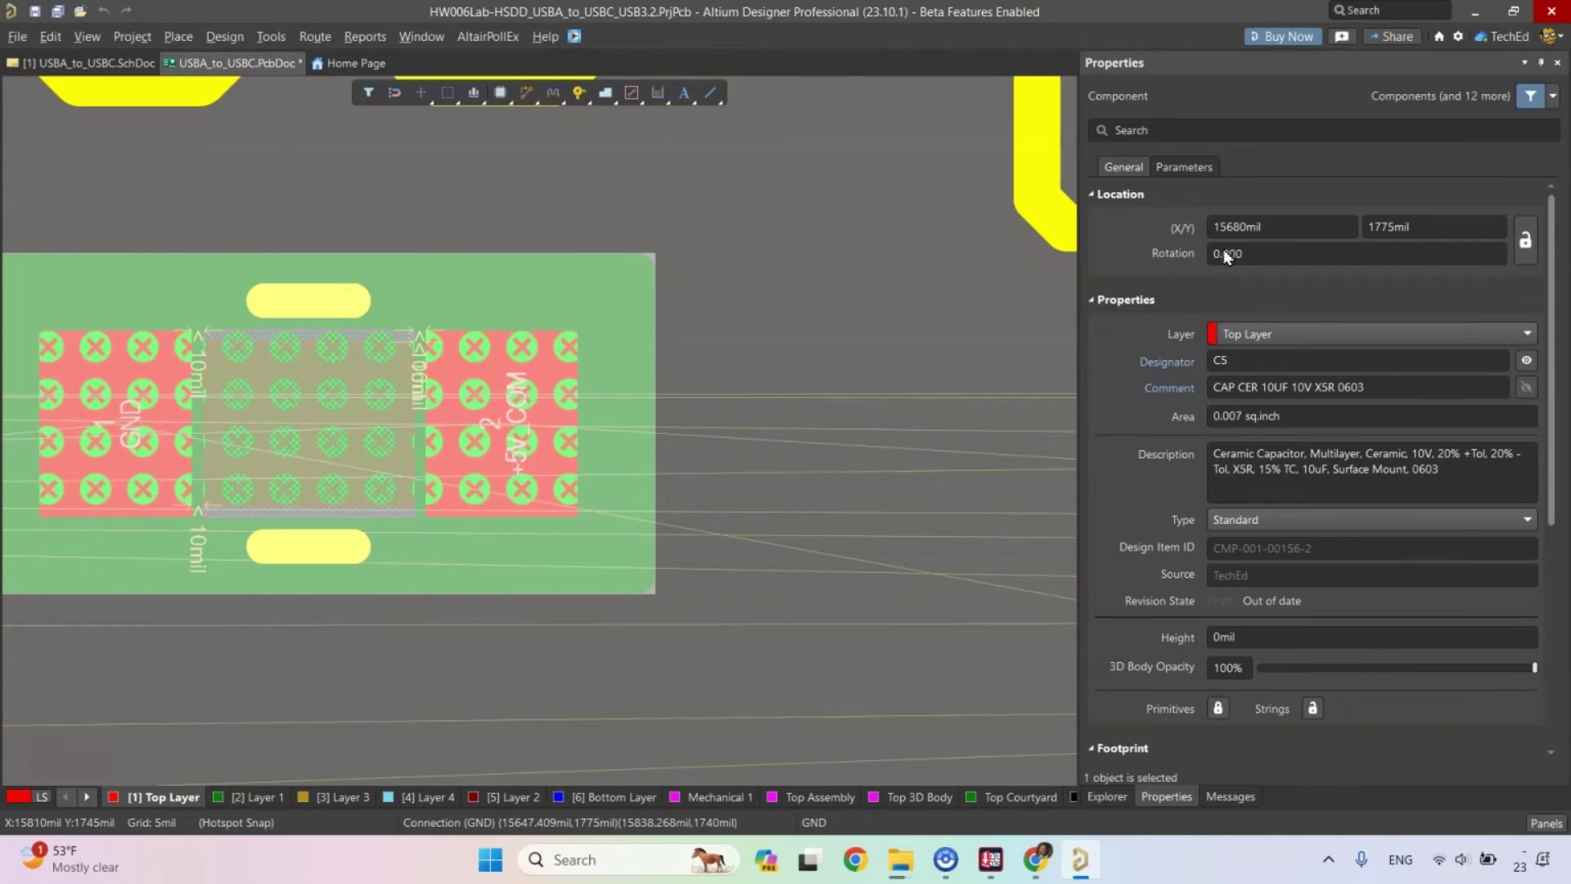
Update C5 from PCB libraries and execute the footprint change order.
right_click(720, 458)
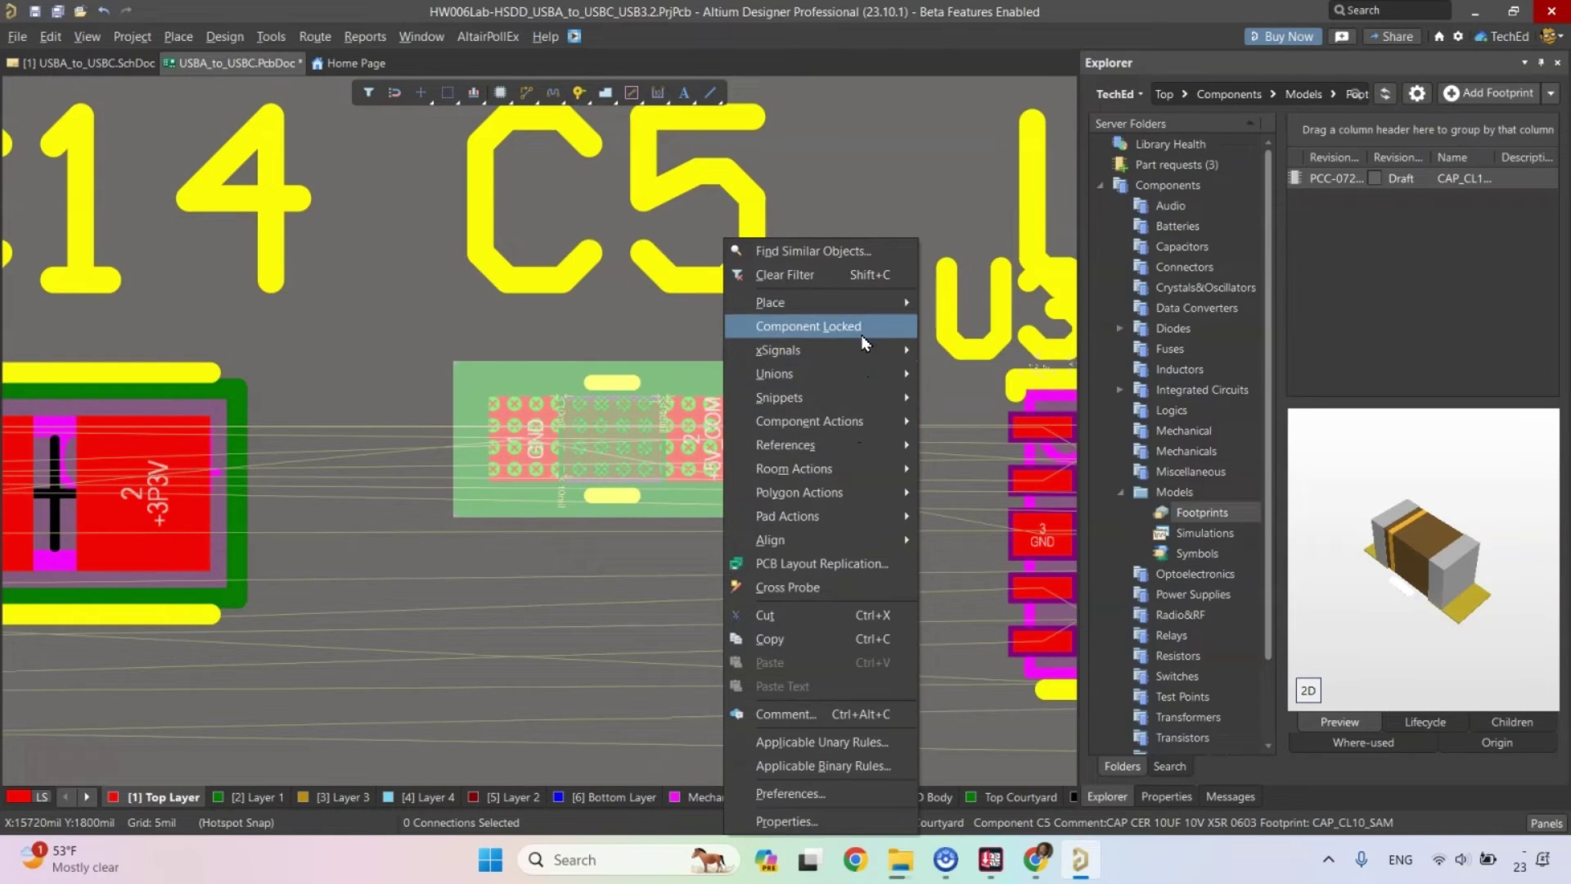
mouse_move(881, 435)
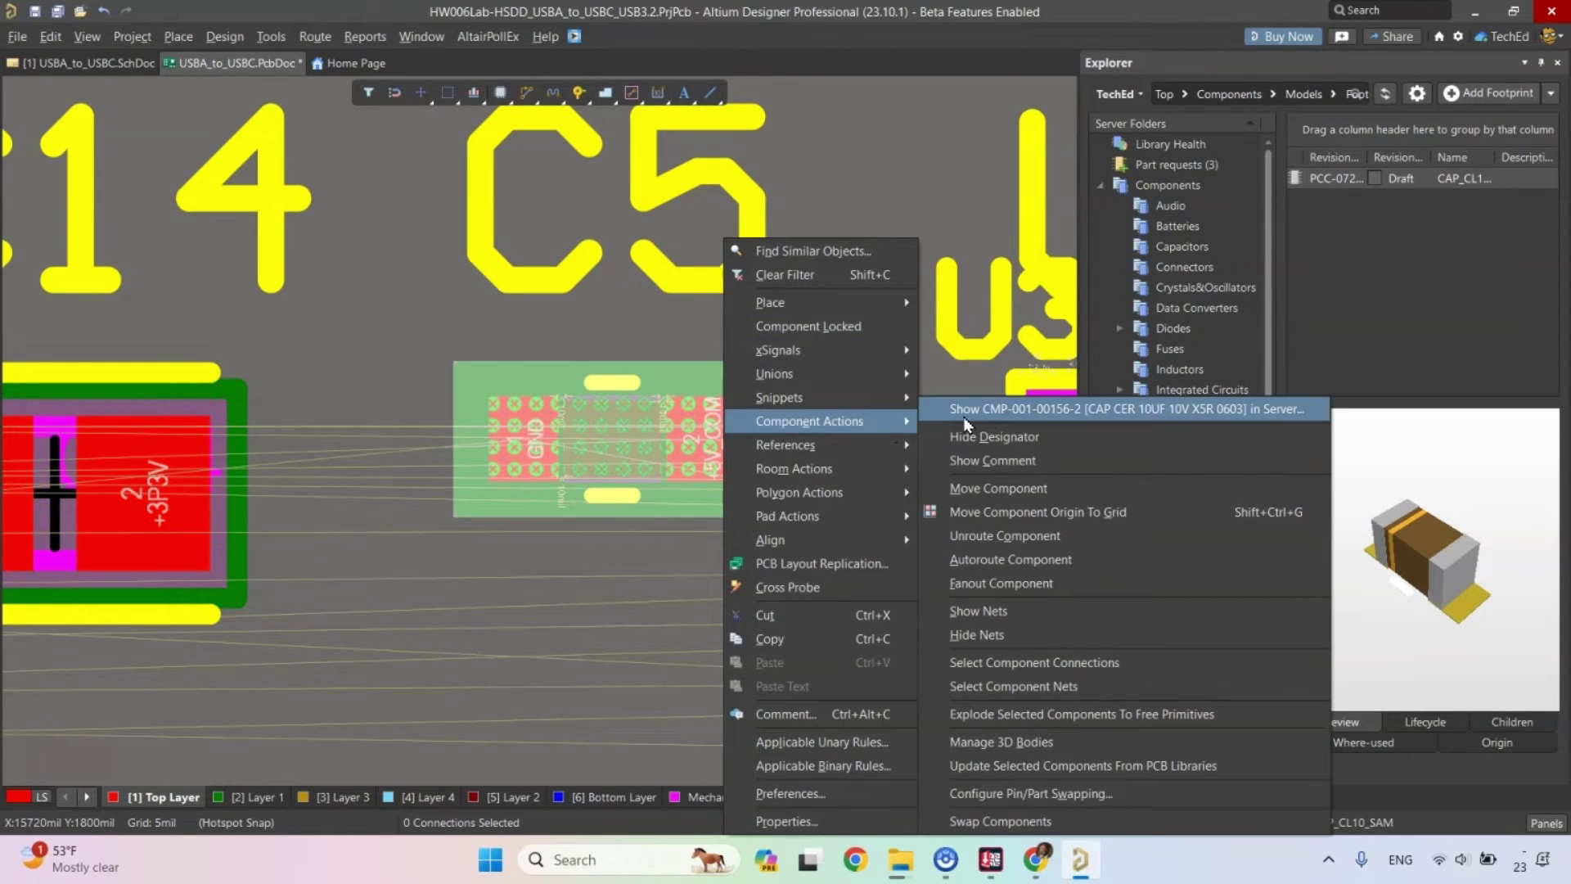
left_click(1137, 767)
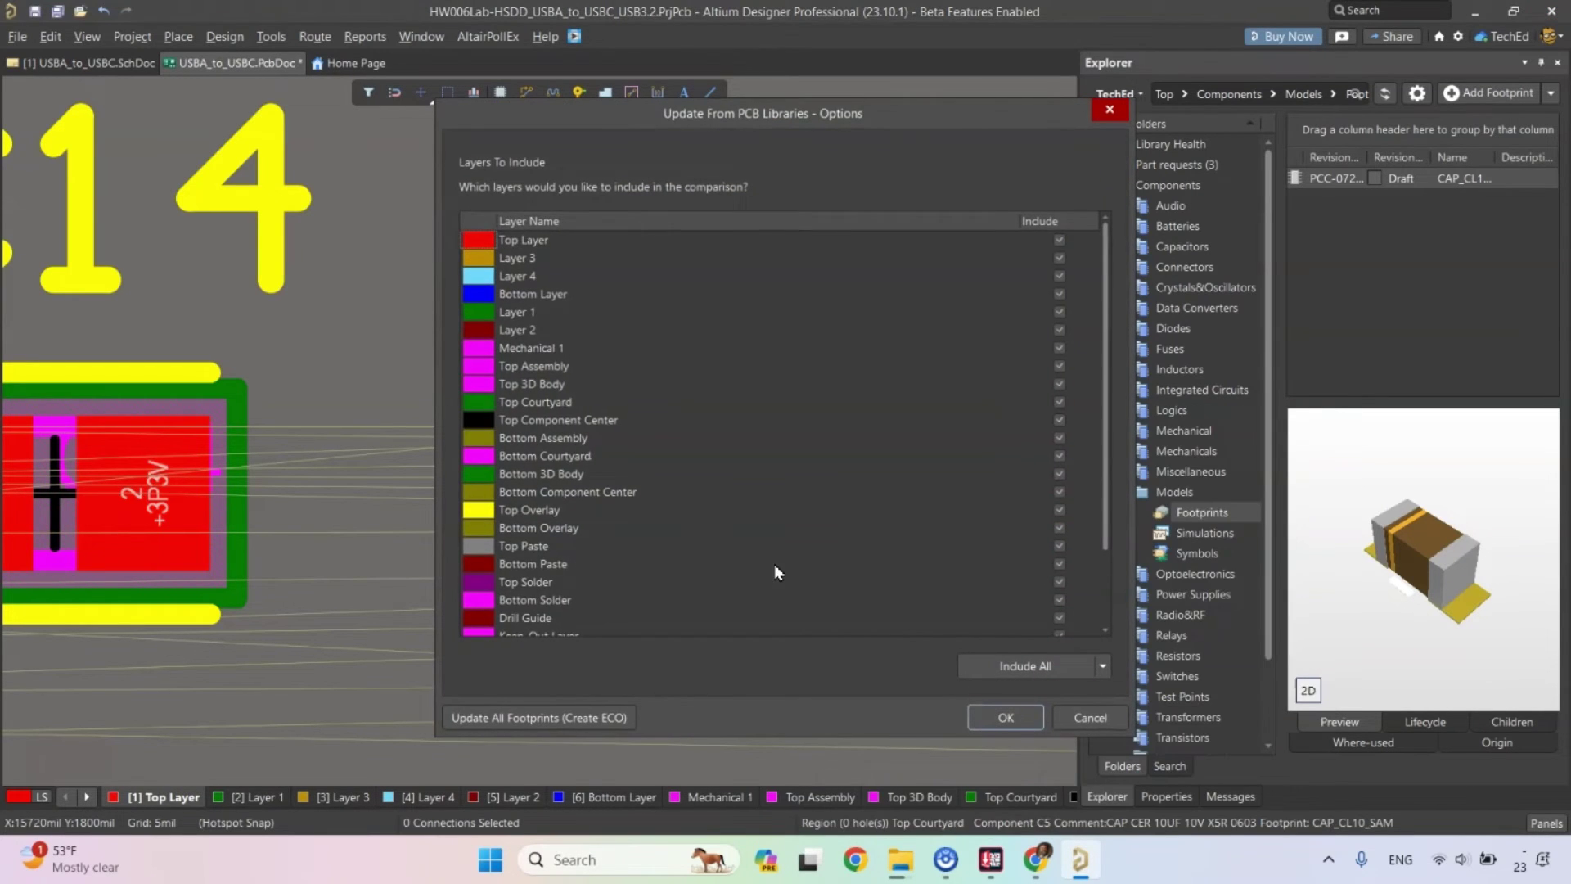
scroll(803, 507, "down", 2)
scroll(804, 507, "up", 2)
left_click(1006, 717)
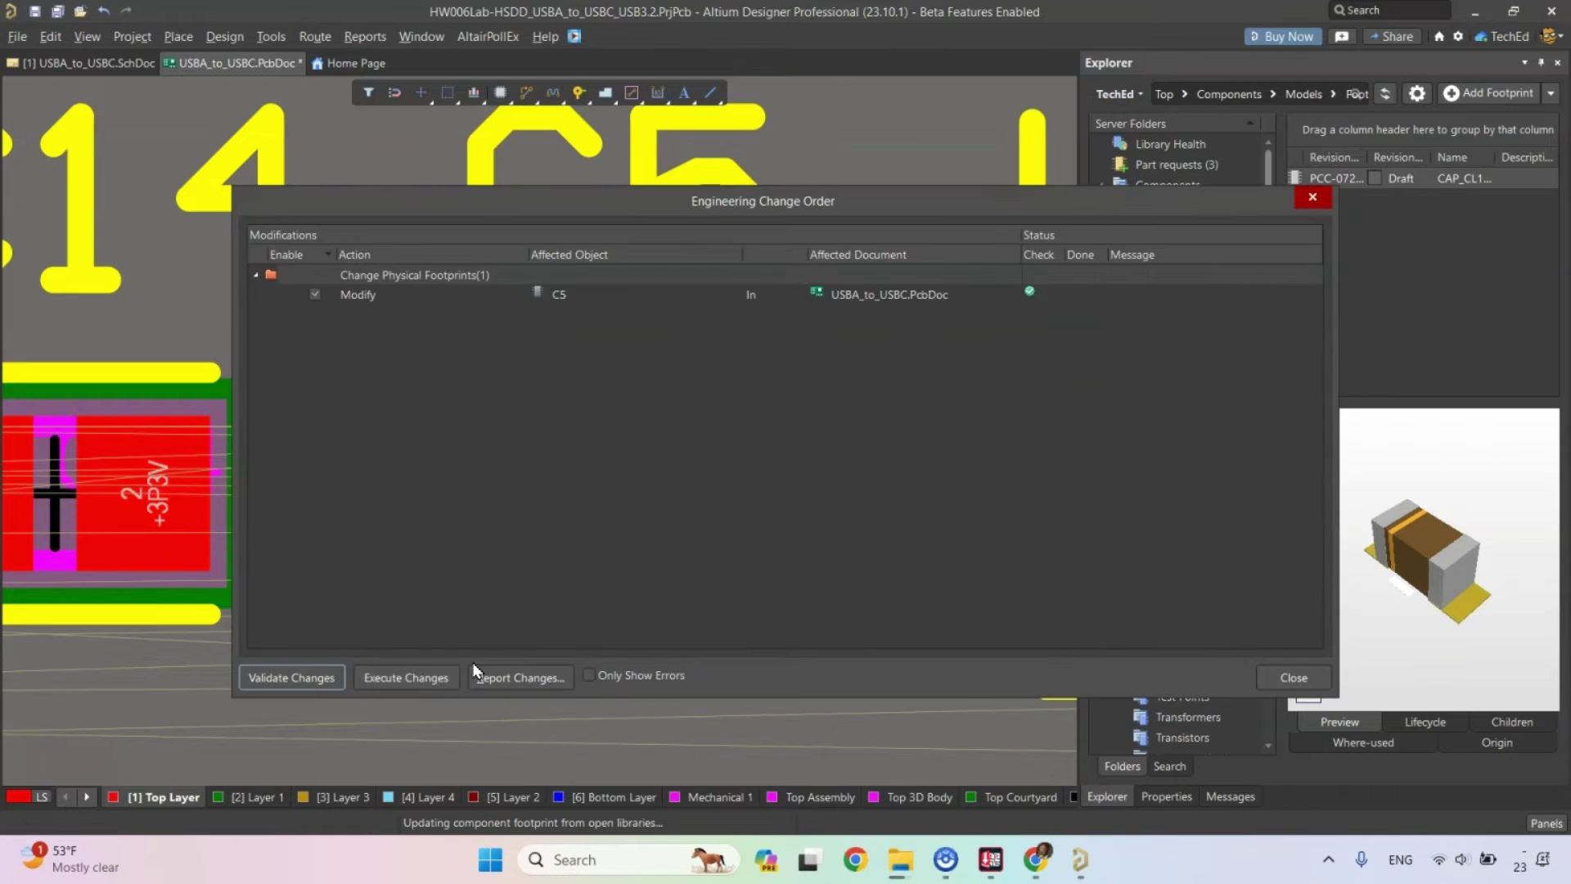
left_click(406, 678)
left_click(847, 631)
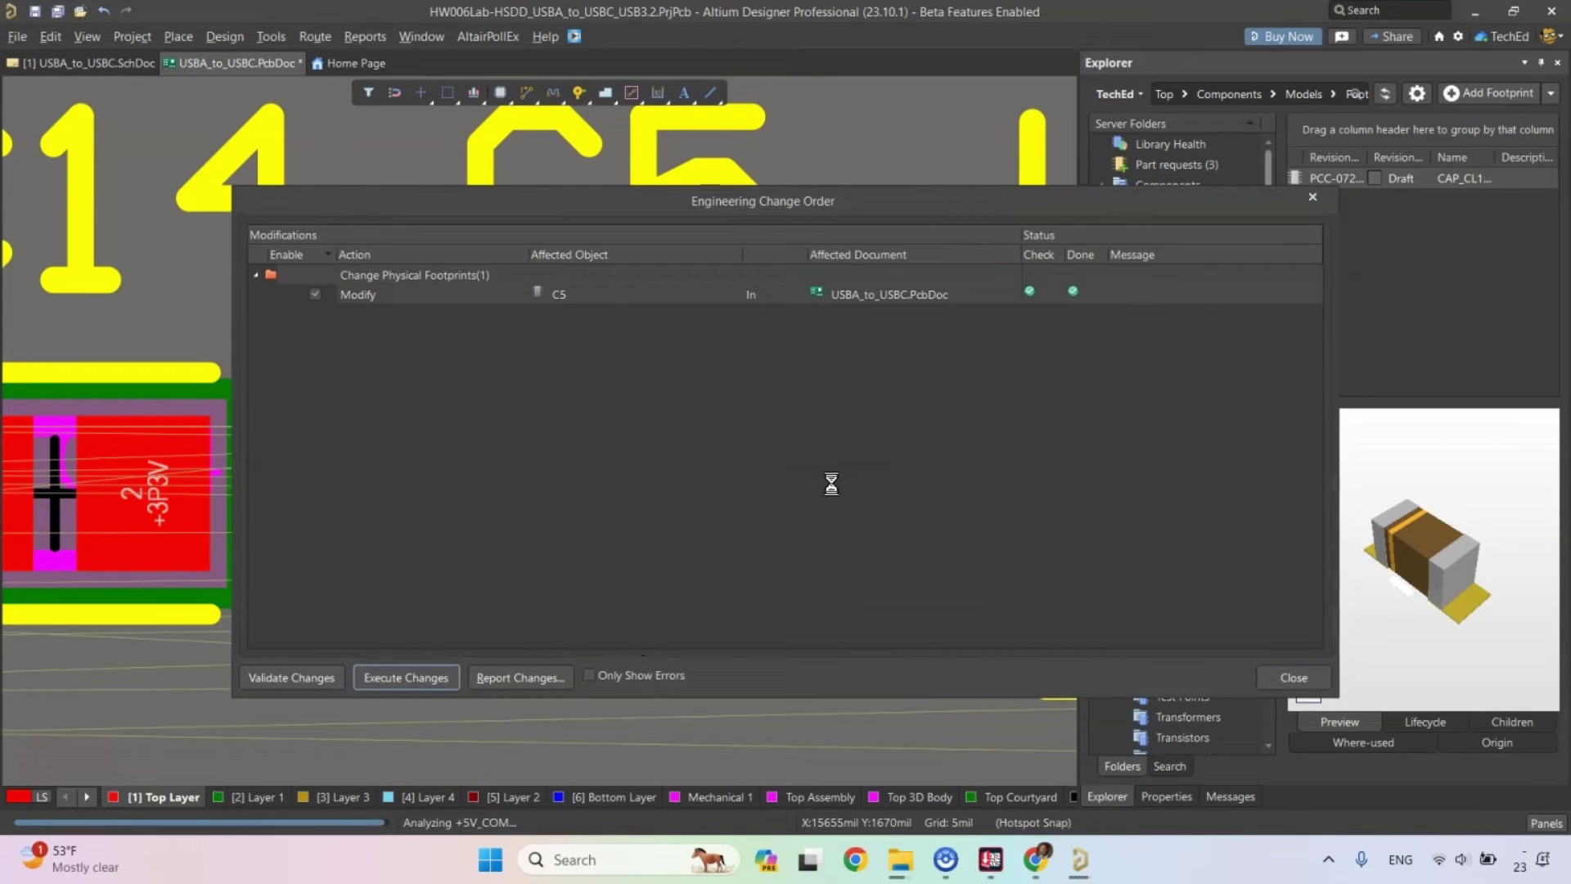
Close the completed Engineering Change Order dialog.
left_click(1293, 678)
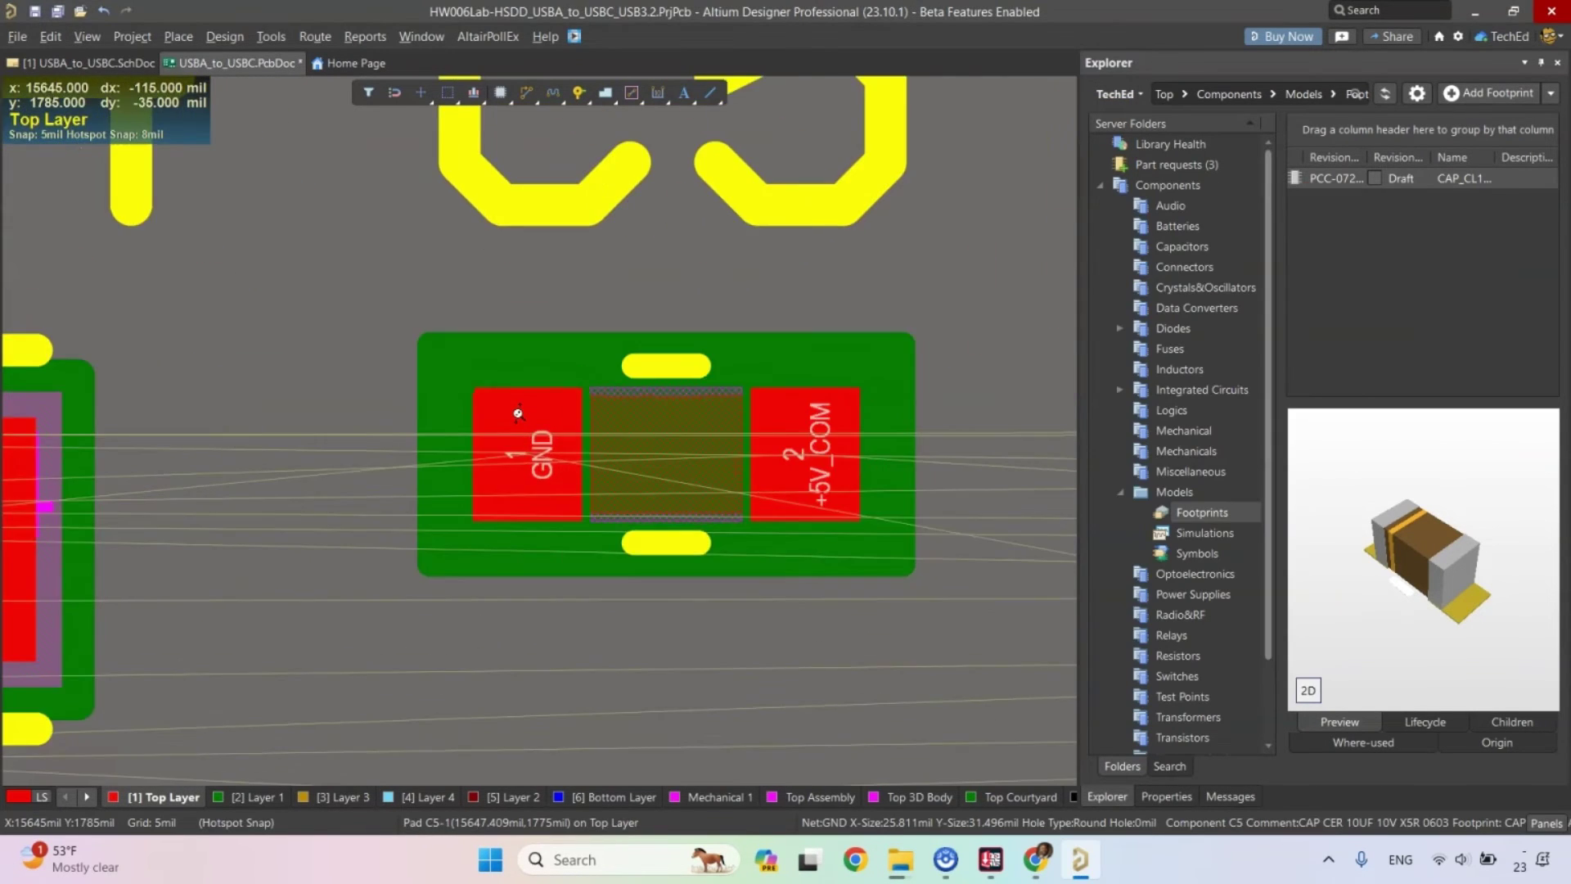
scroll(519, 414, "up", 3, "ctrl")
scroll(844, 216, "down", 2, "ctrl")
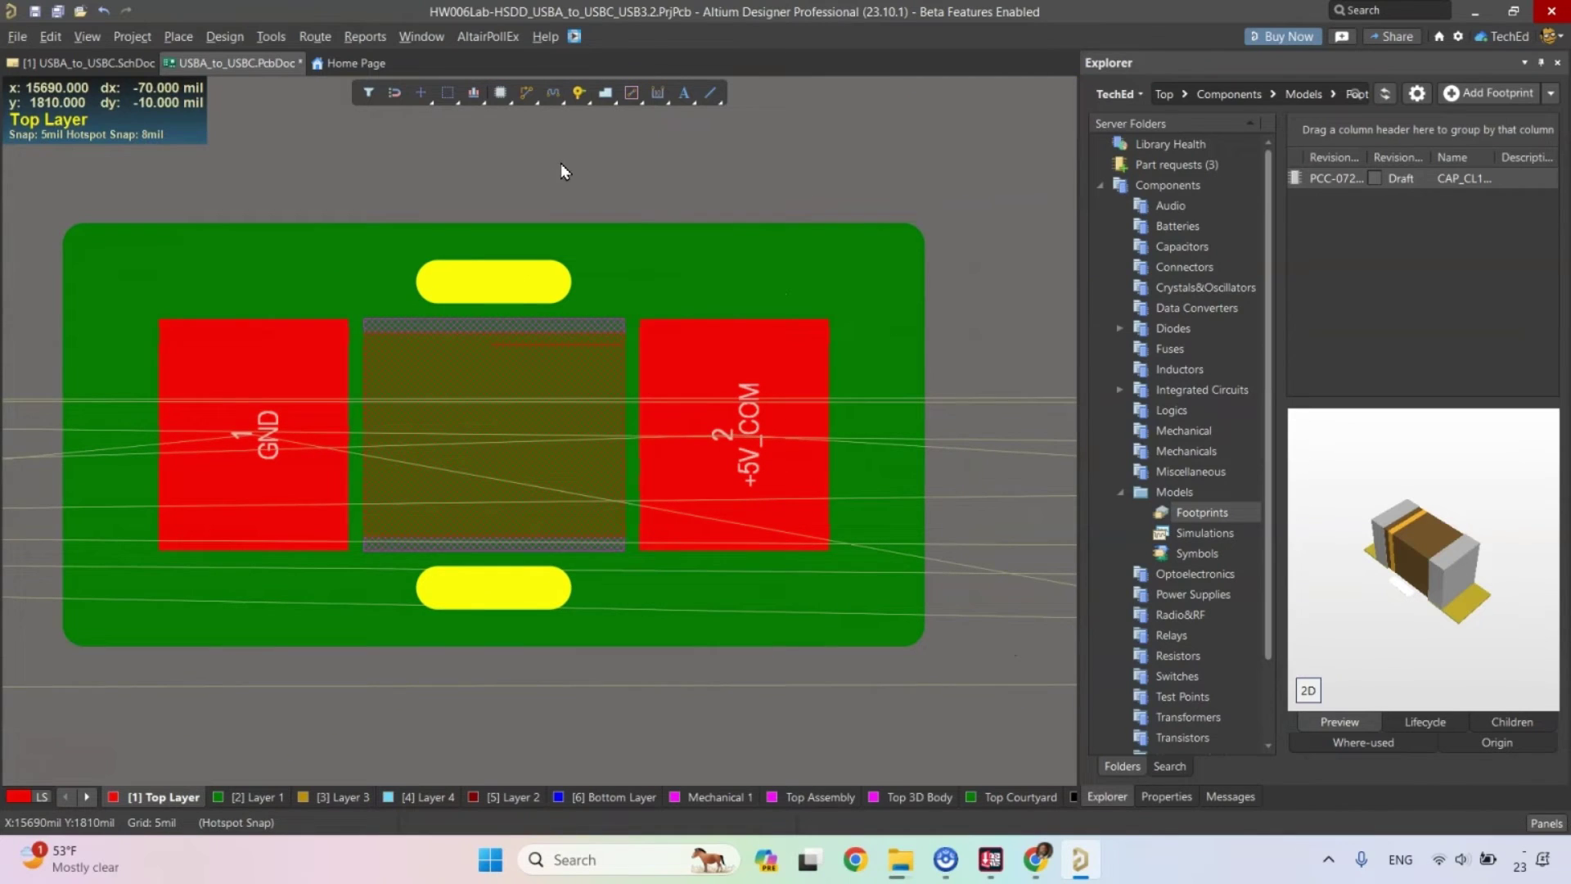
scroll(803, 314, "down", 5, "ctrl")
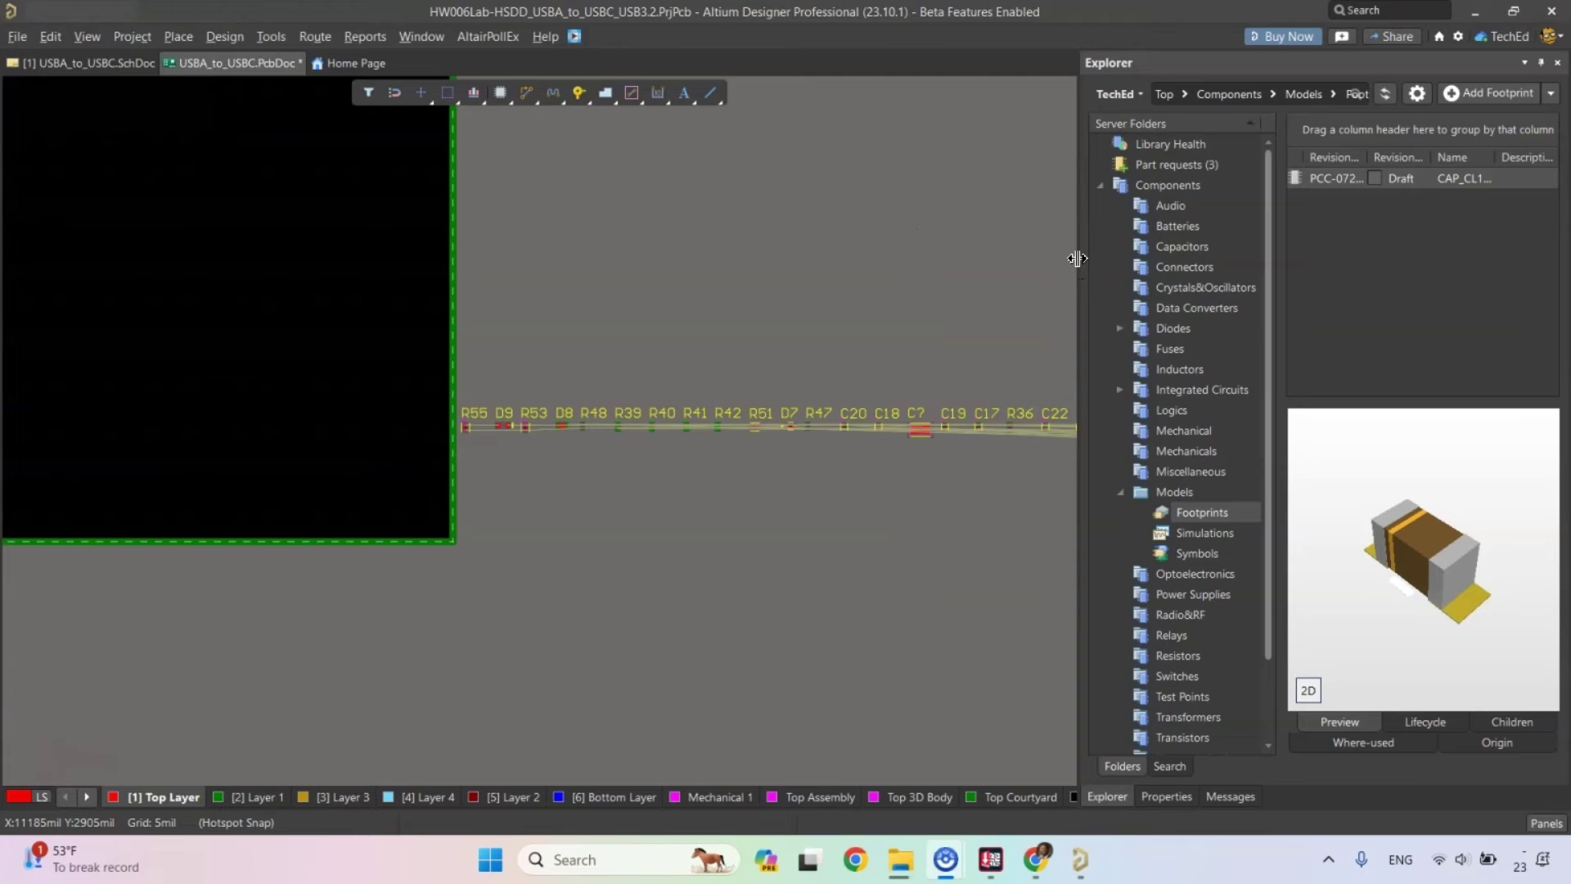
Narrow the server Explorer and pan the board to show the whole component row.
left_click_drag(1082, 263, 1192, 270)
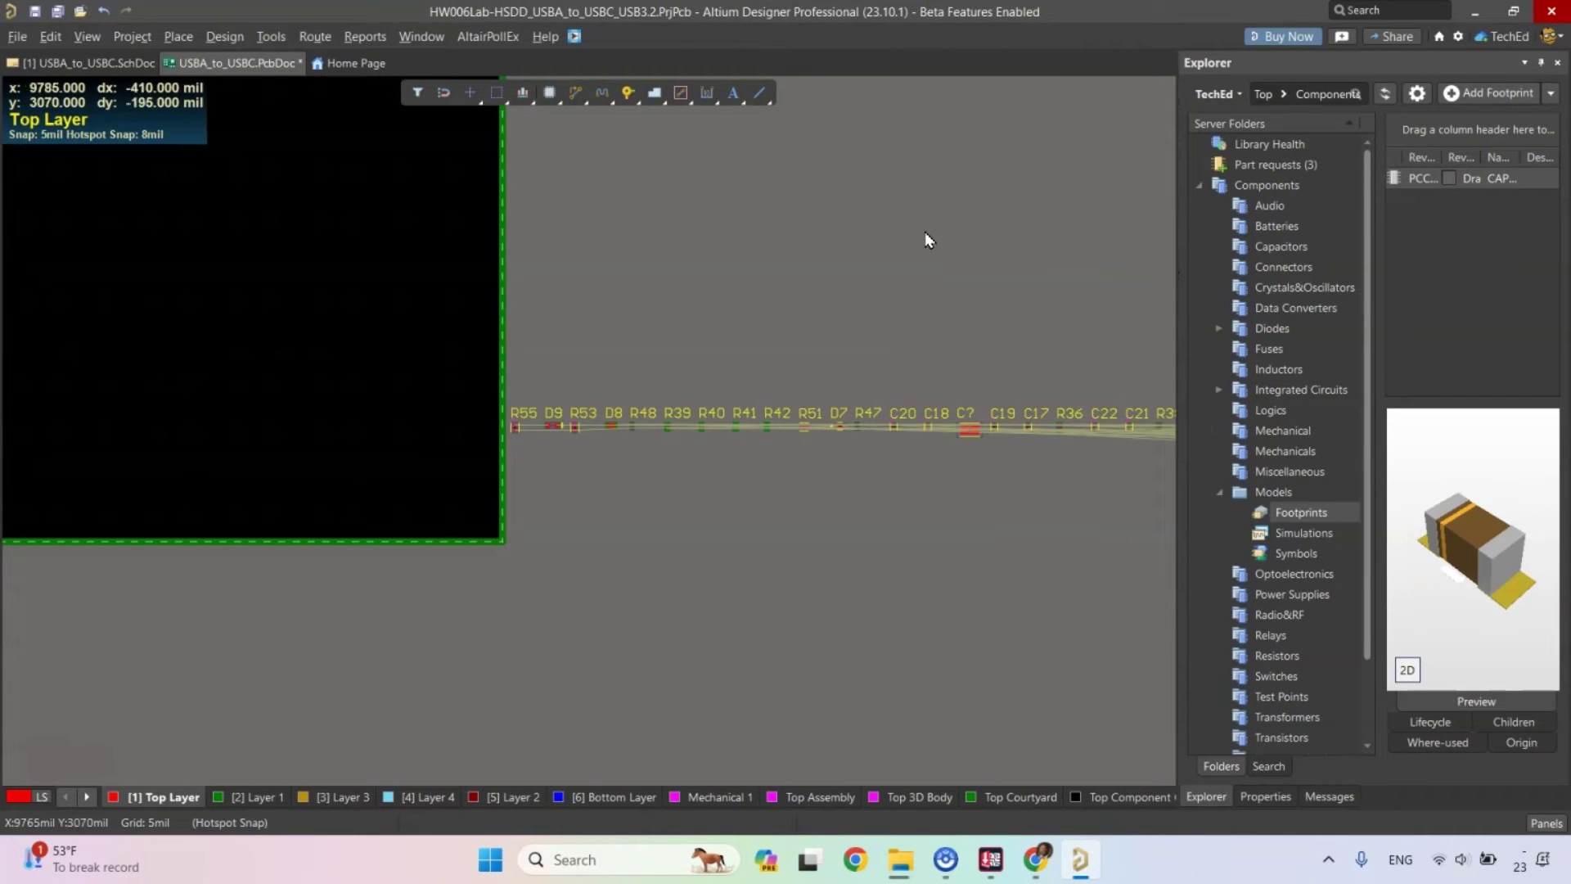
scroll(738, 270, "down", 2, "ctrl")
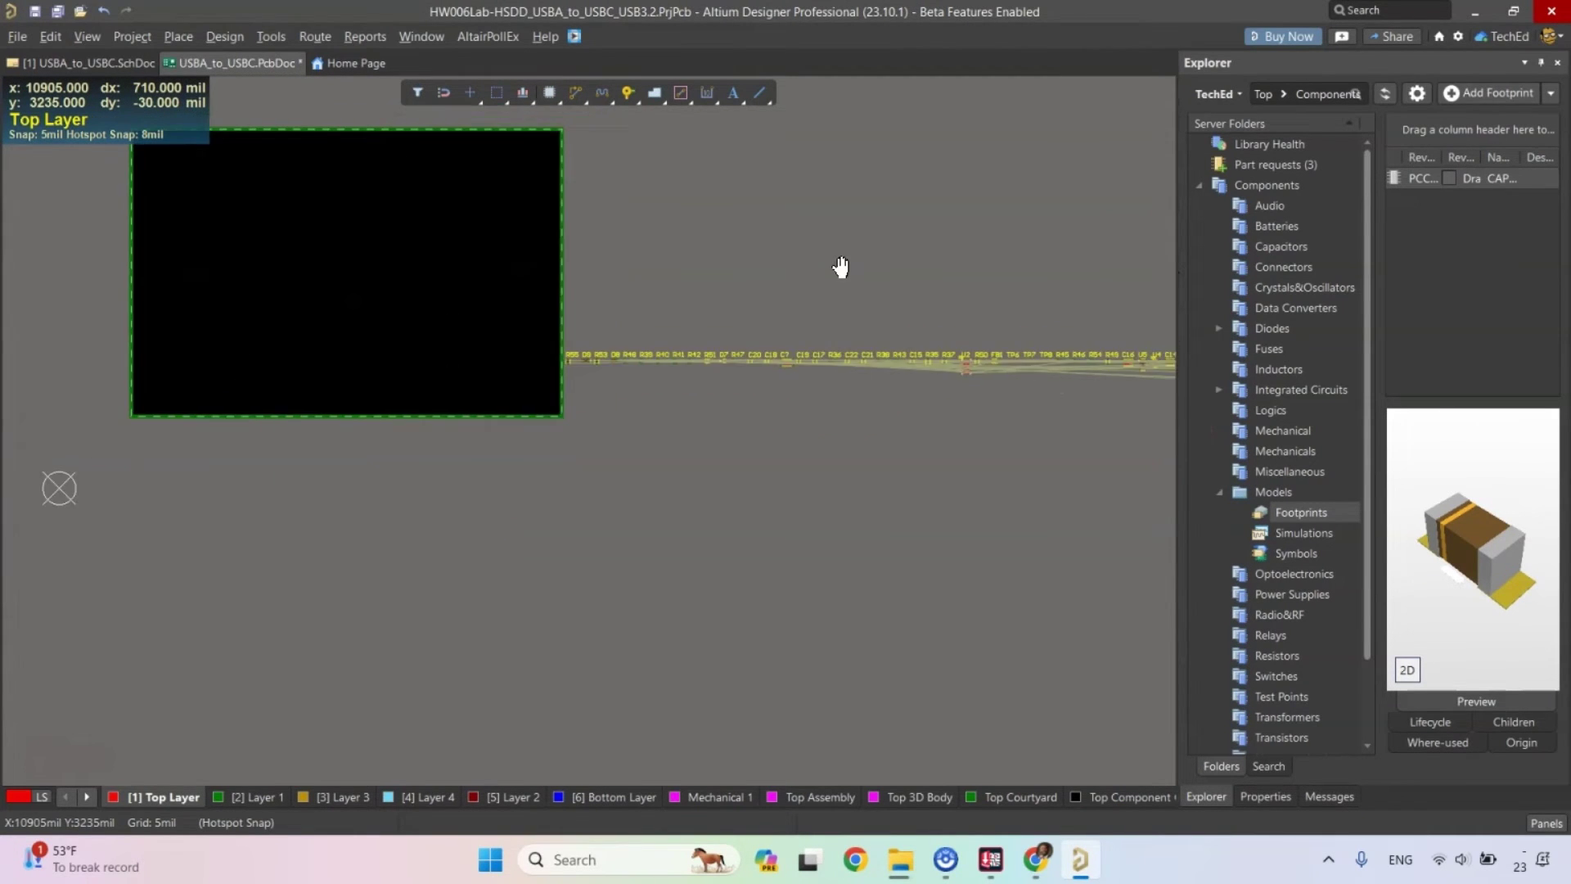
right_click_drag(841, 267, 415, 350)
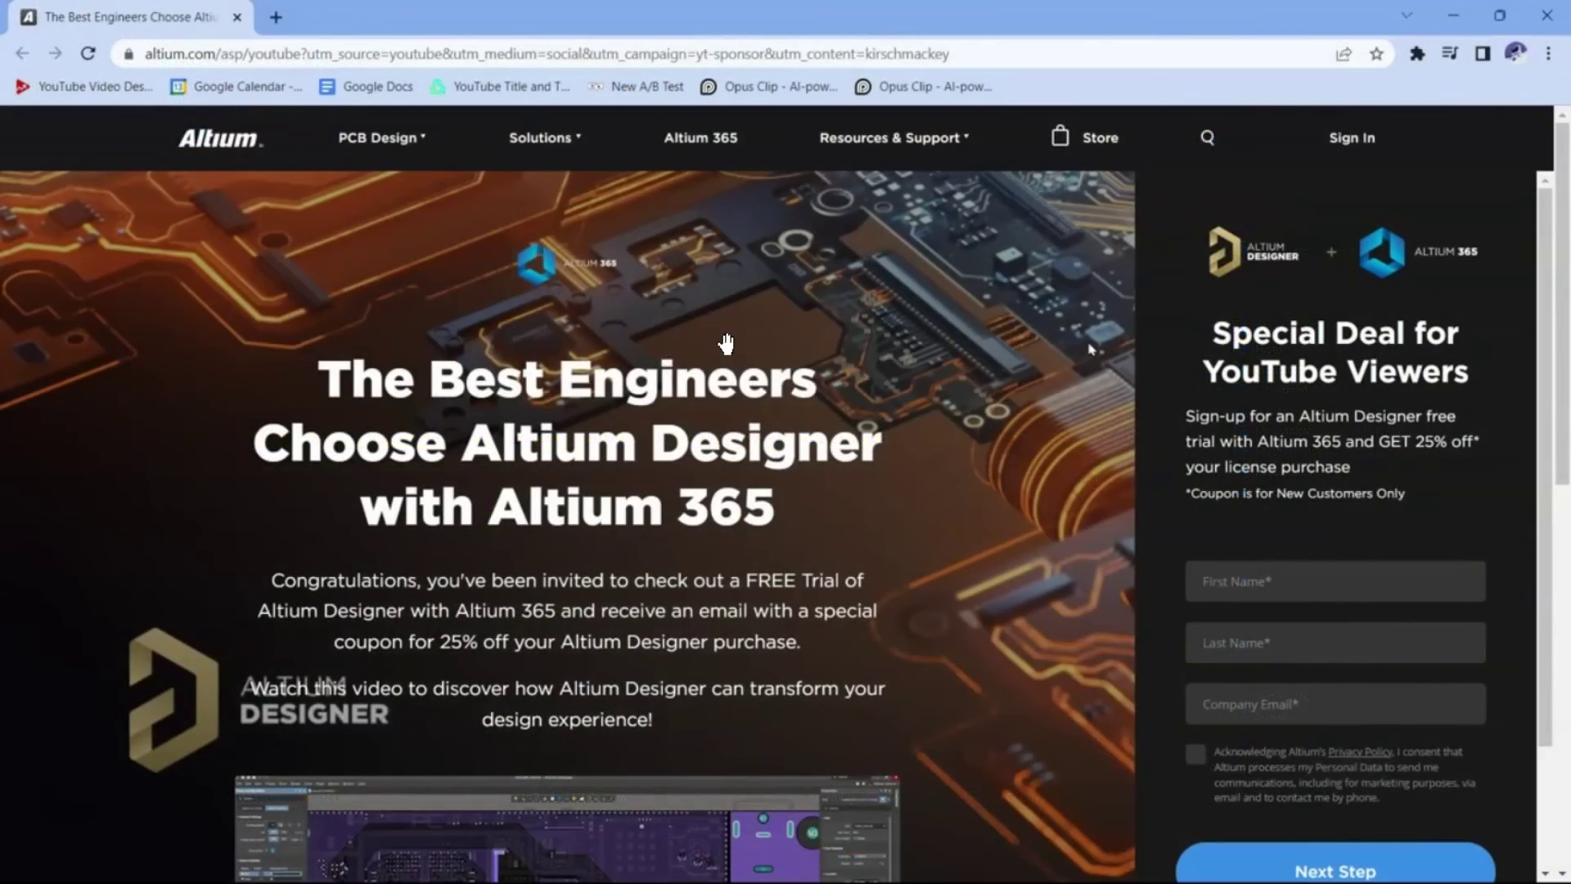
scroll(727, 344, "down", 2)
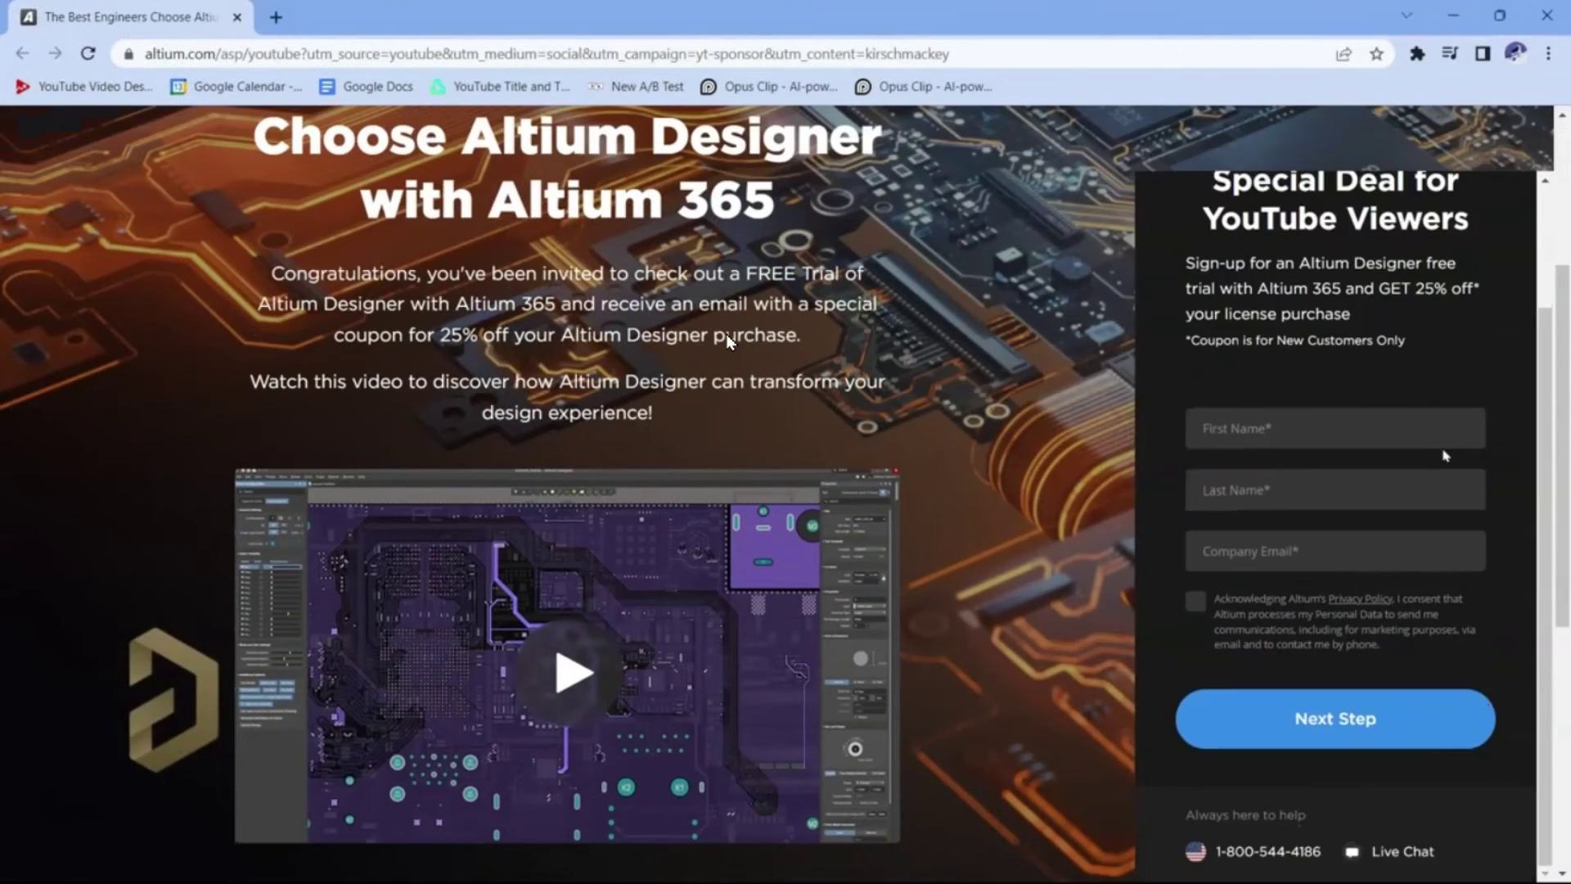
scroll(728, 339, "down", 5)
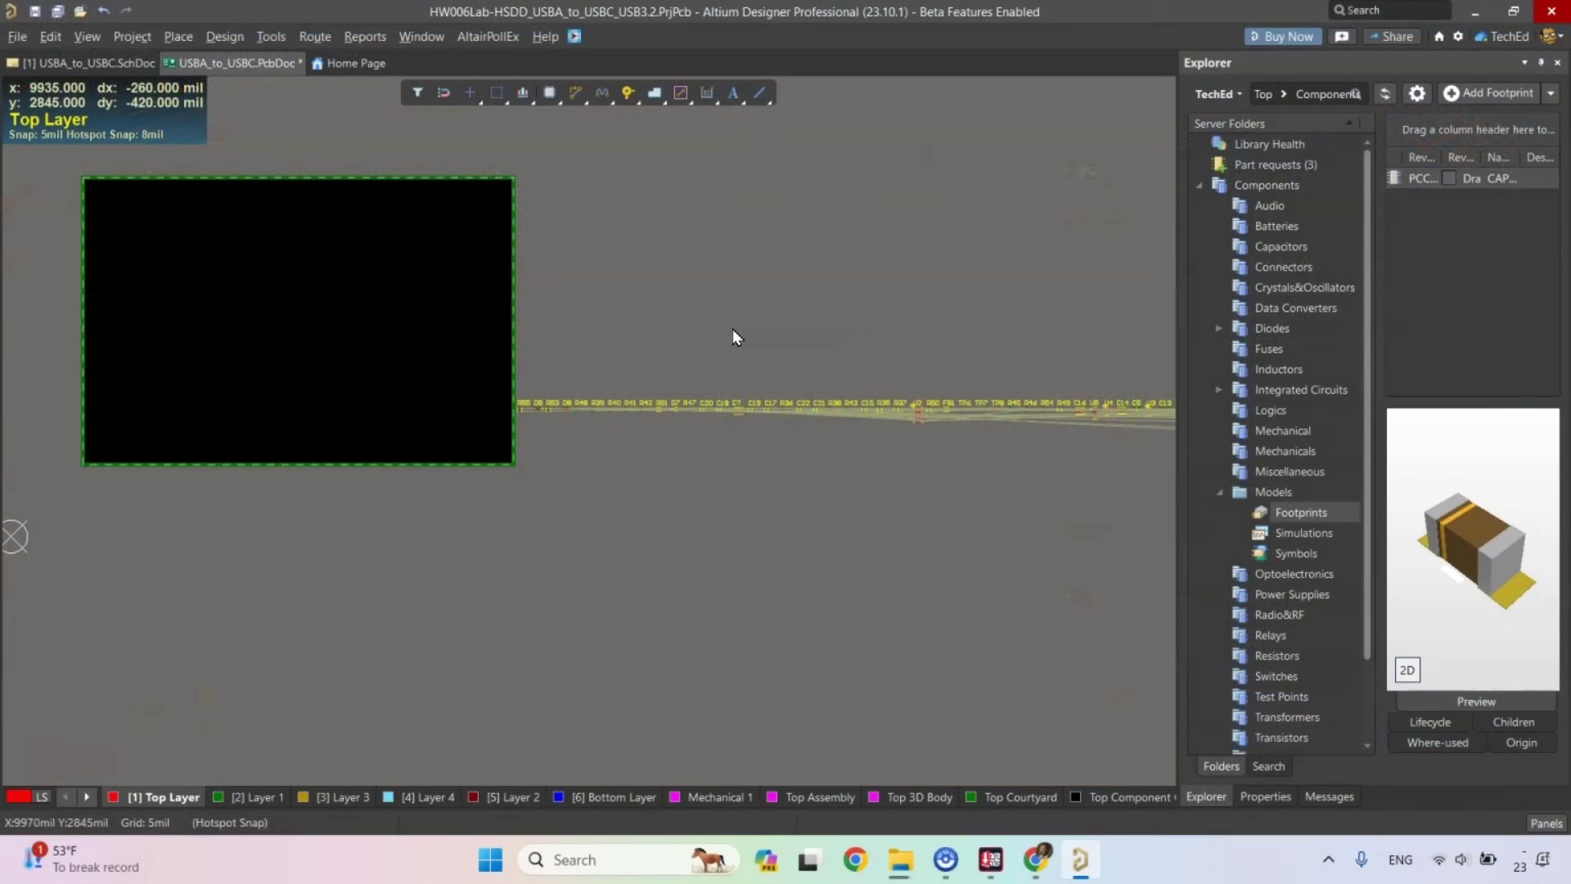
Switch to the USBA_to_USBC.SchDoc schematic and pan toward the USB 2.0 section.
right_click_drag(519, 315, 378, 266)
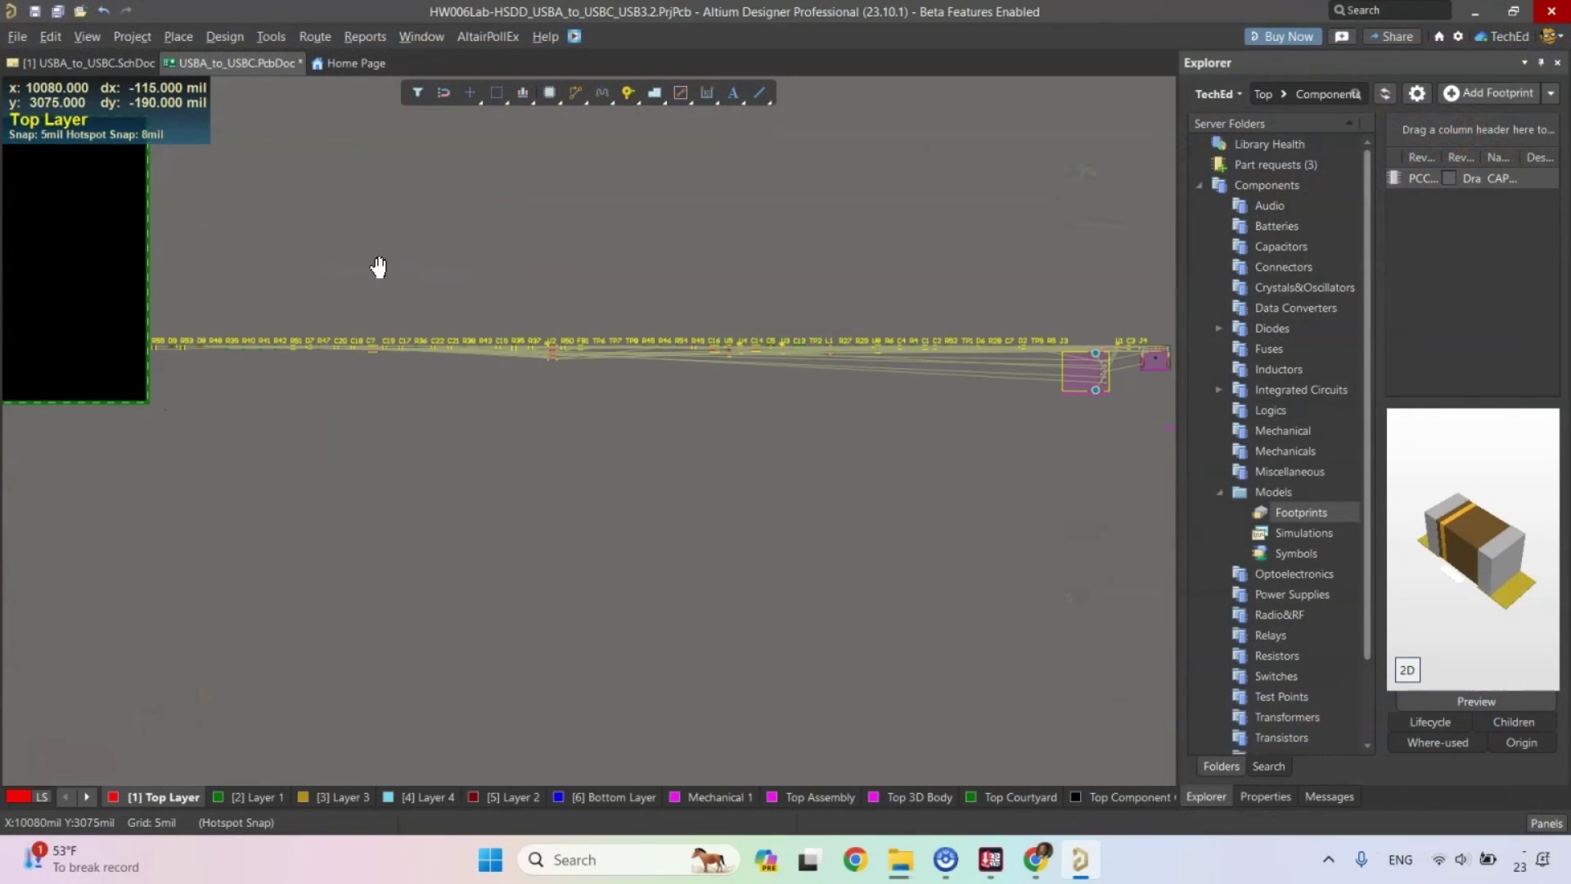
left_click(98, 64)
scroll(690, 350, "down", 2, "ctrl")
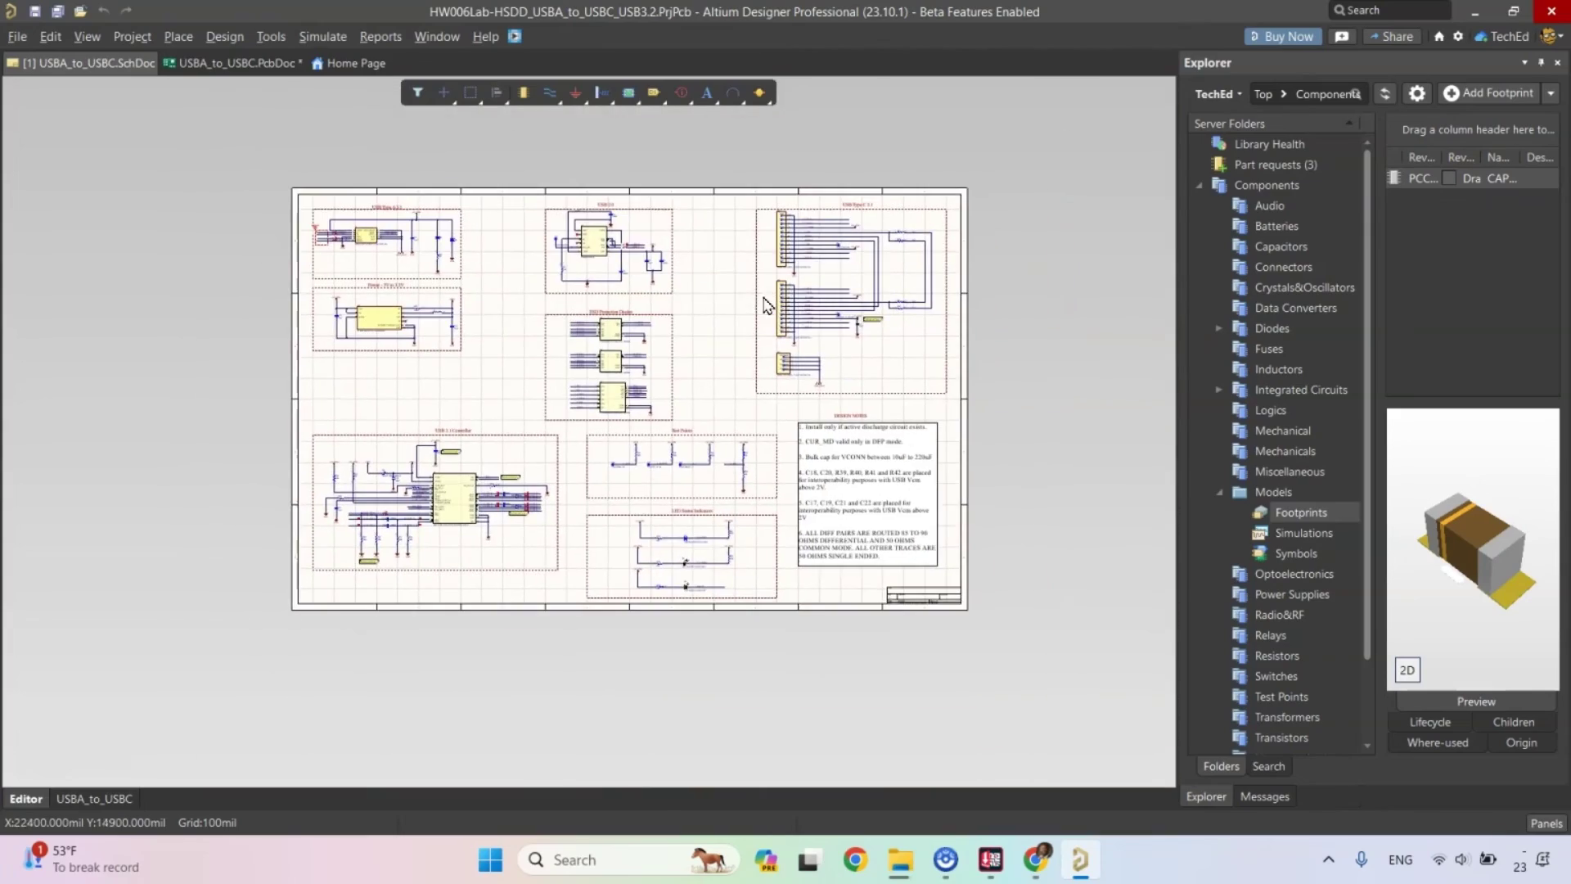
scroll(657, 283, "up", 3, "ctrl")
scroll(657, 282, "up", 2, "ctrl")
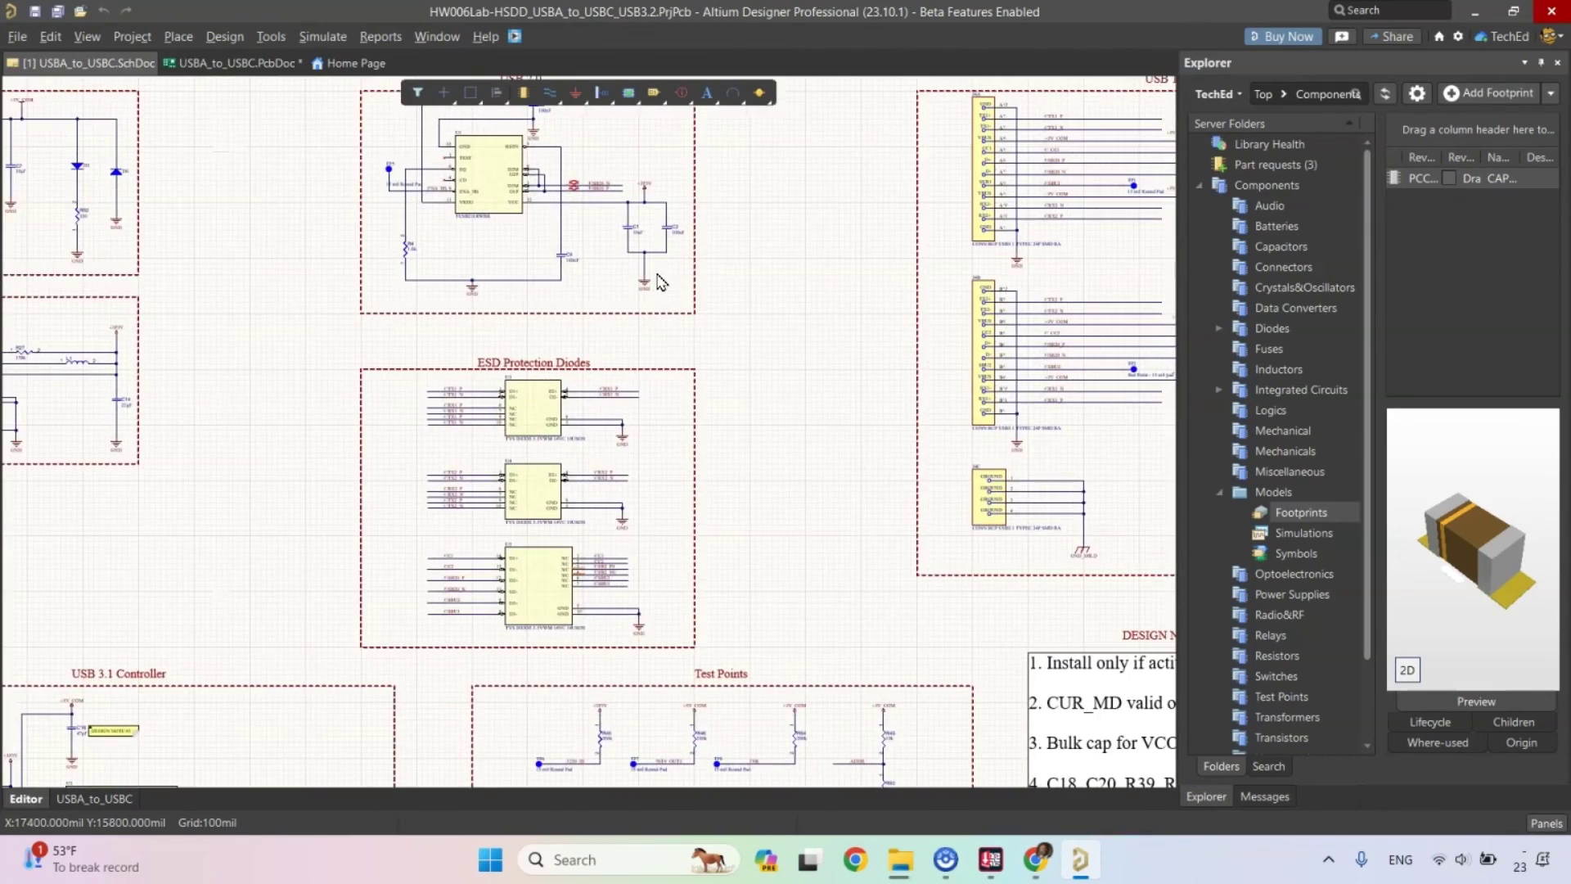
scroll(657, 283, "down", 2, "ctrl")
right_click_drag(801, 390, 891, 360)
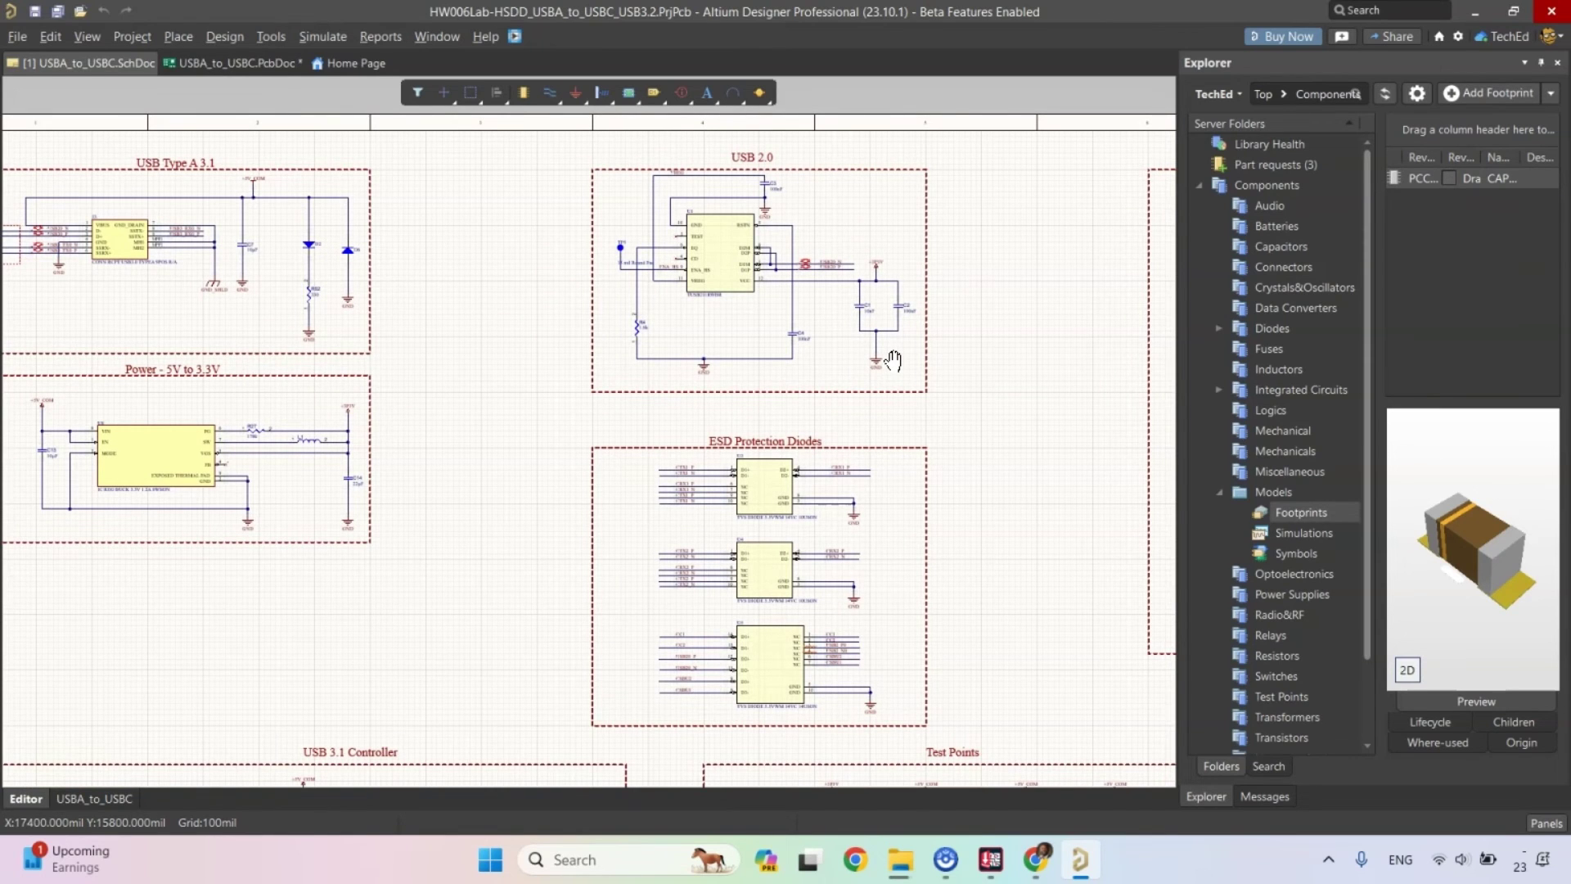
Pan the schematic left and return to the USBA_to_USBC.PcbDoc board.
right_click_drag(892, 360, 467, 357)
left_click(233, 63)
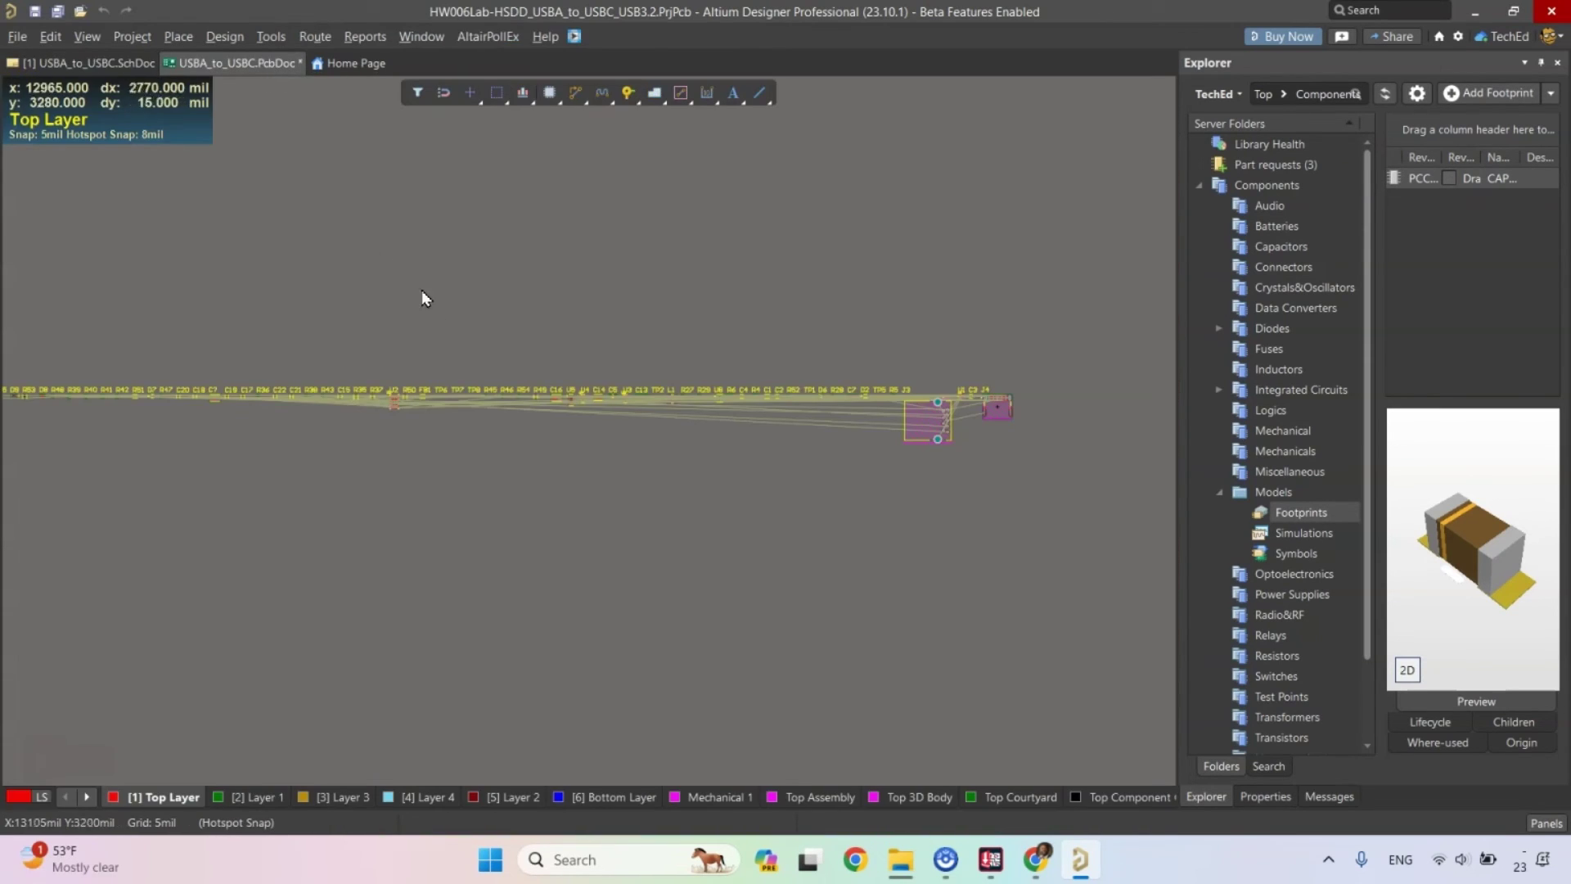